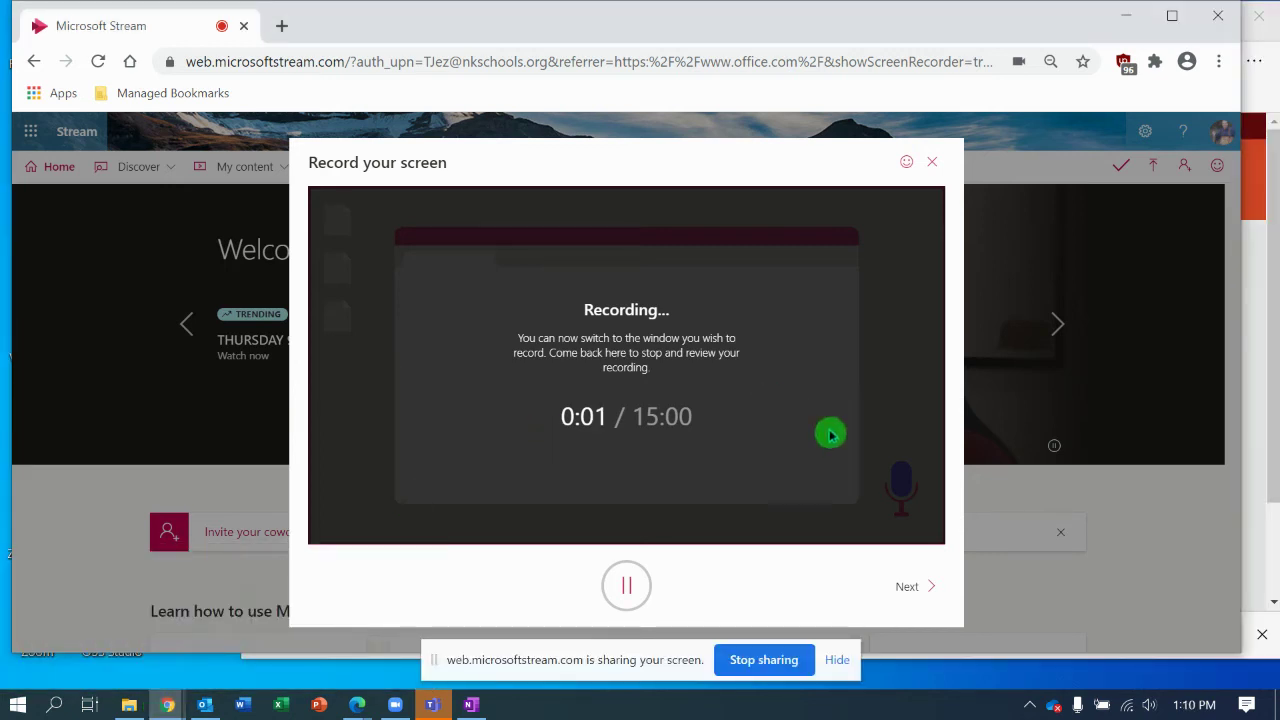
# - Hide the screen-sharing bar and minimize the Stream recorder window
pyautogui.click(837, 660)
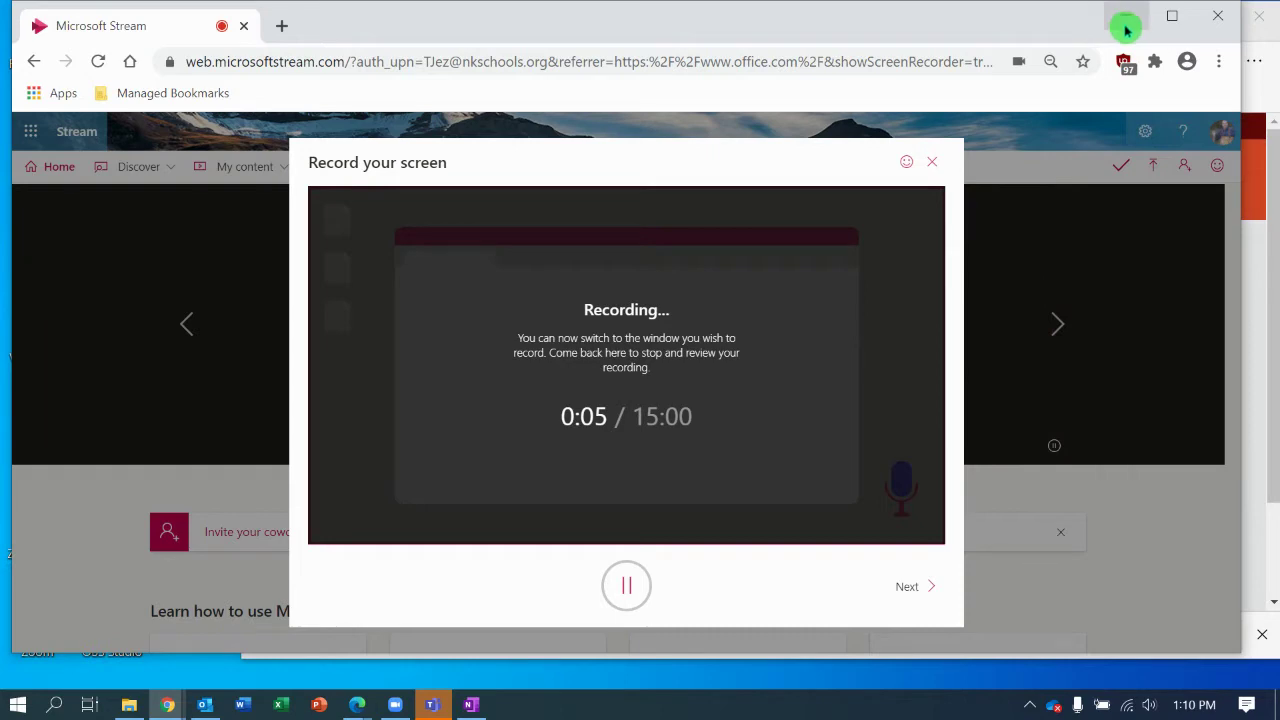
pyautogui.click(1126, 26)
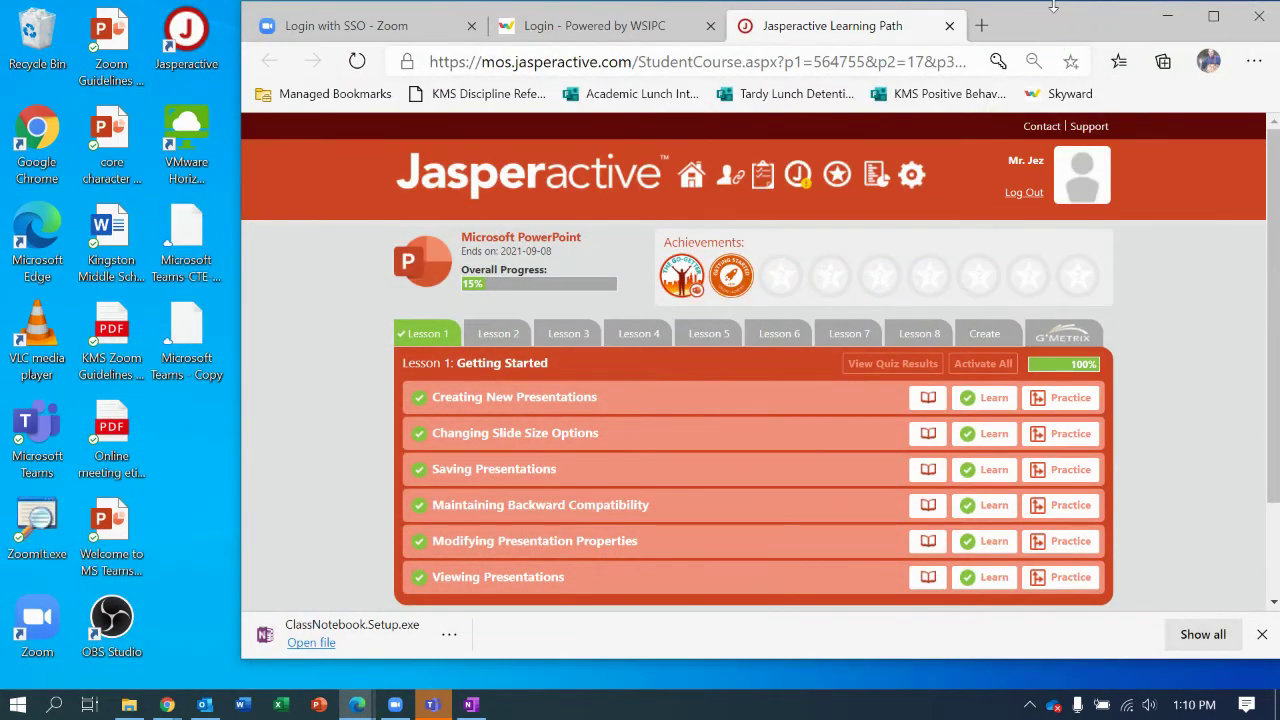
# - Reposition the browser window, then launch Lesson 2's Understanding Slide Layouts learning exercise
pyautogui.moveTo(1066, 22); pyautogui.dragTo(975, 28)
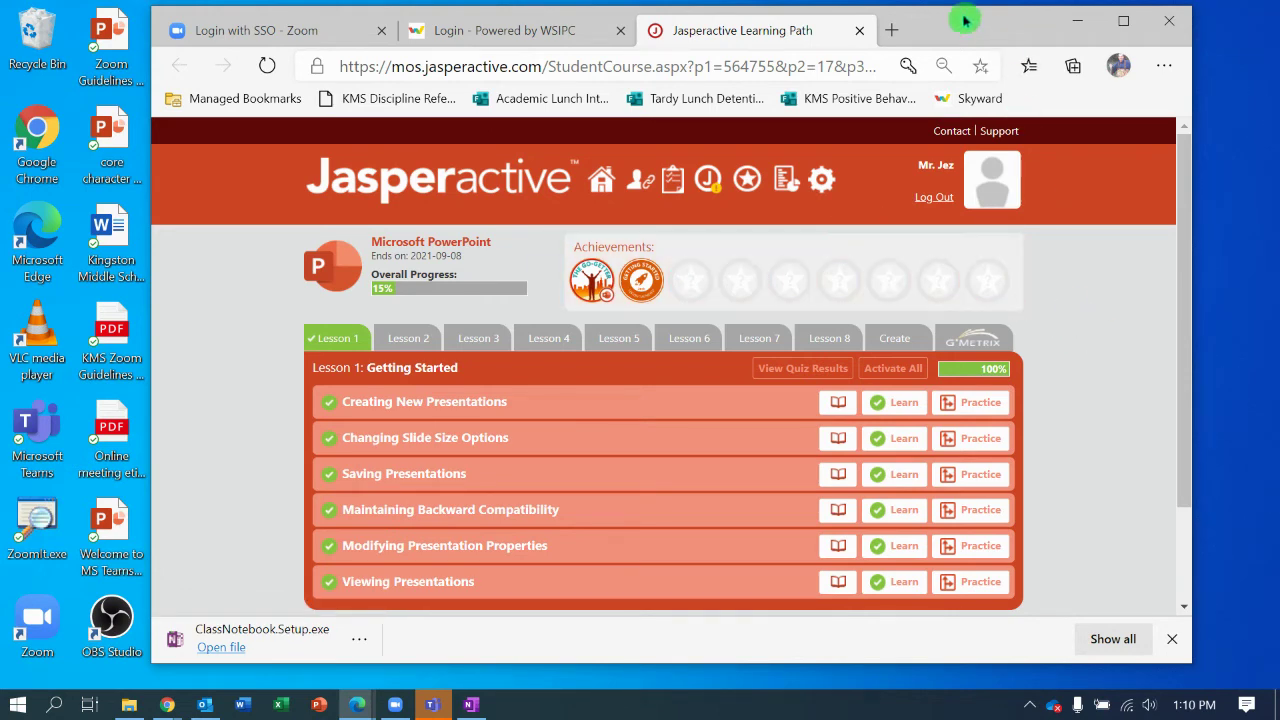
pyautogui.moveTo(937, 23); pyautogui.dragTo(1008, 36)
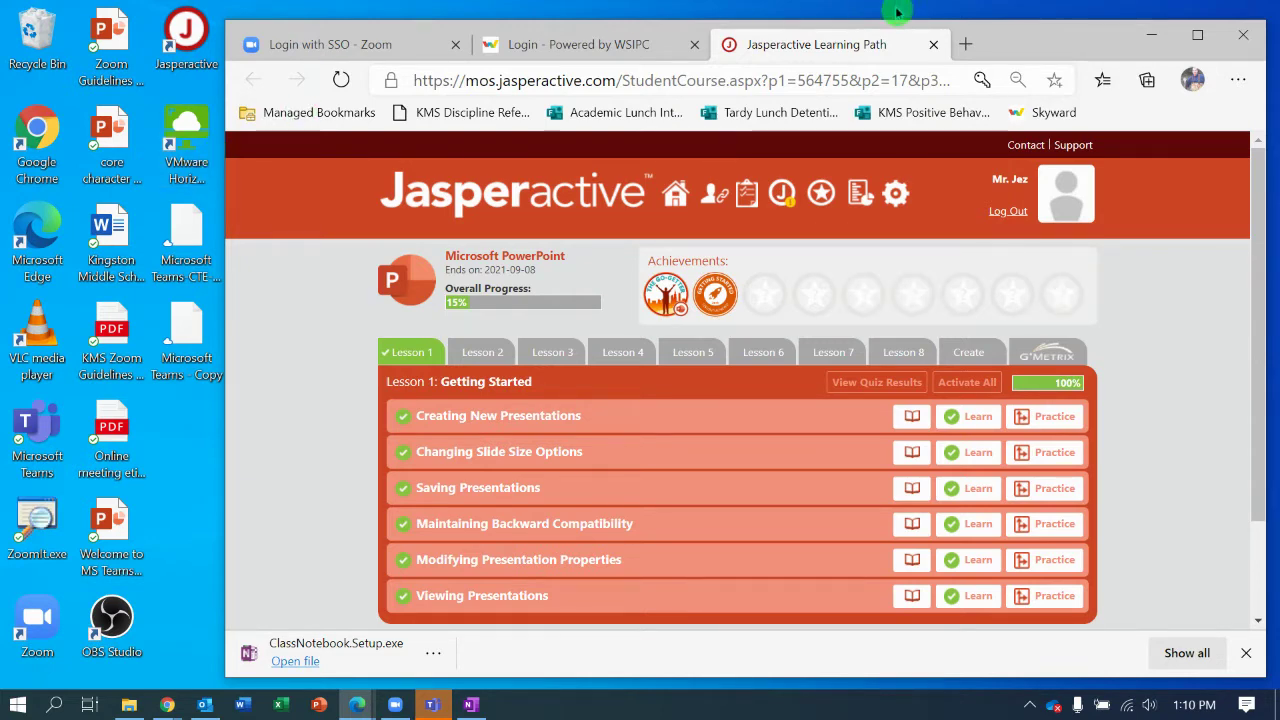
pyautogui.moveTo(1069, 43); pyautogui.dragTo(987, 31)
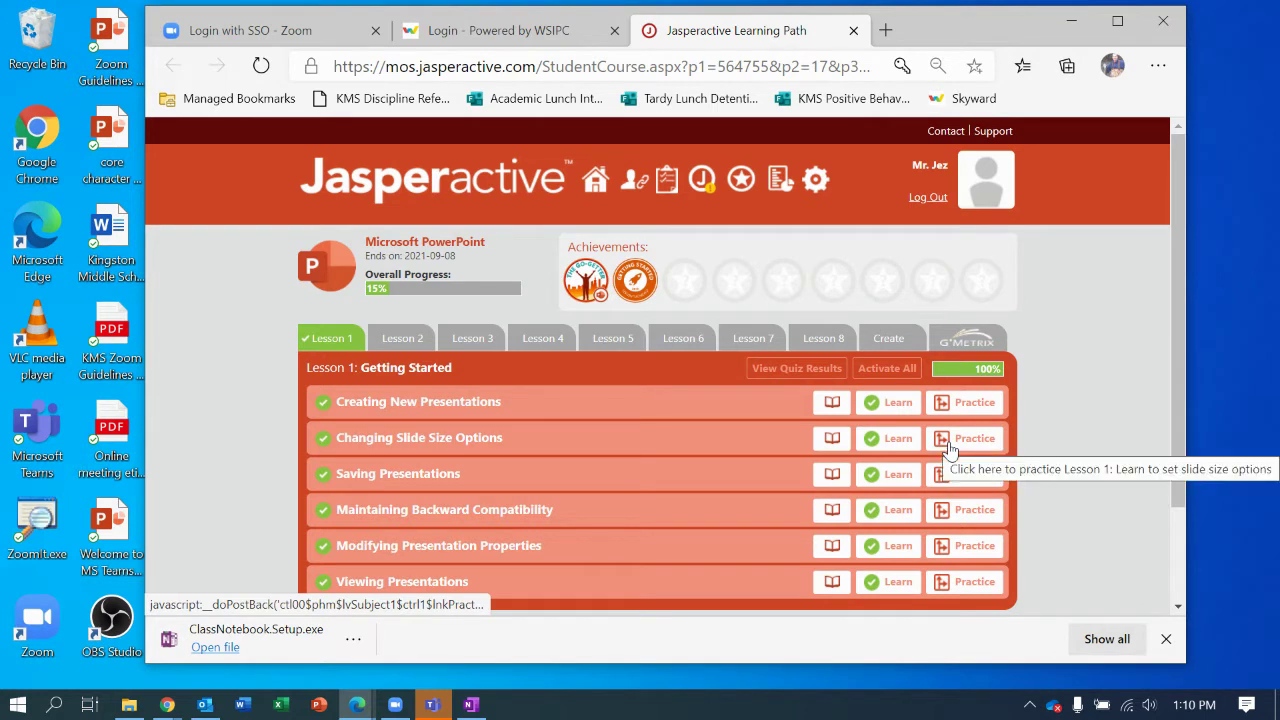
pyautogui.click(404, 339)
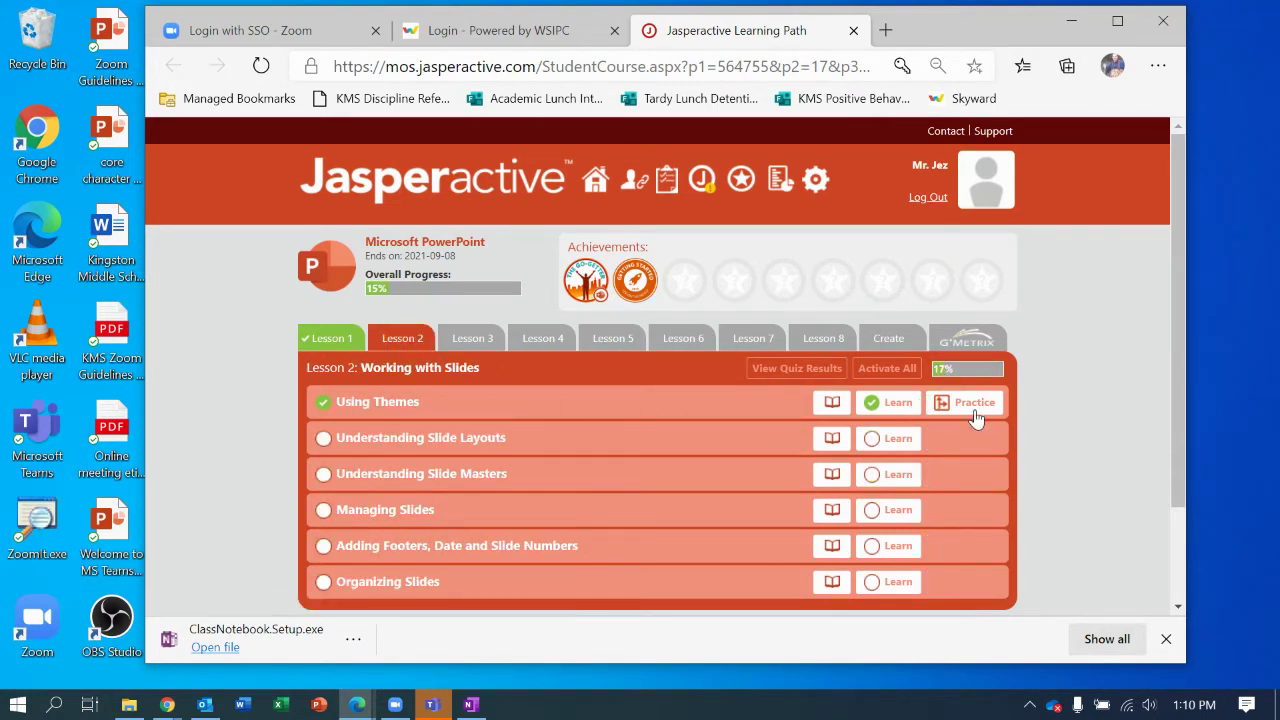
pyautogui.click(893, 446)
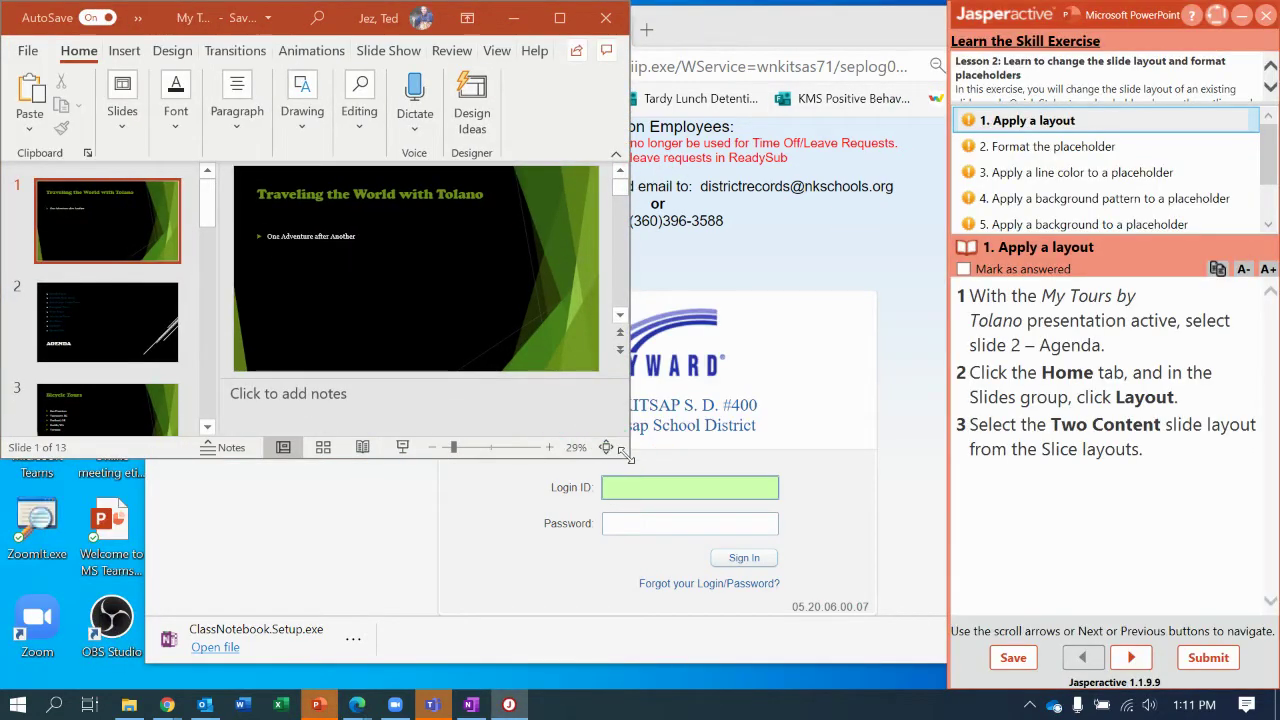
# - Drag the PowerPoint window's corner to enlarge the My Tours by Tolano presentation
pyautogui.moveTo(630, 458); pyautogui.dragTo(930, 678)
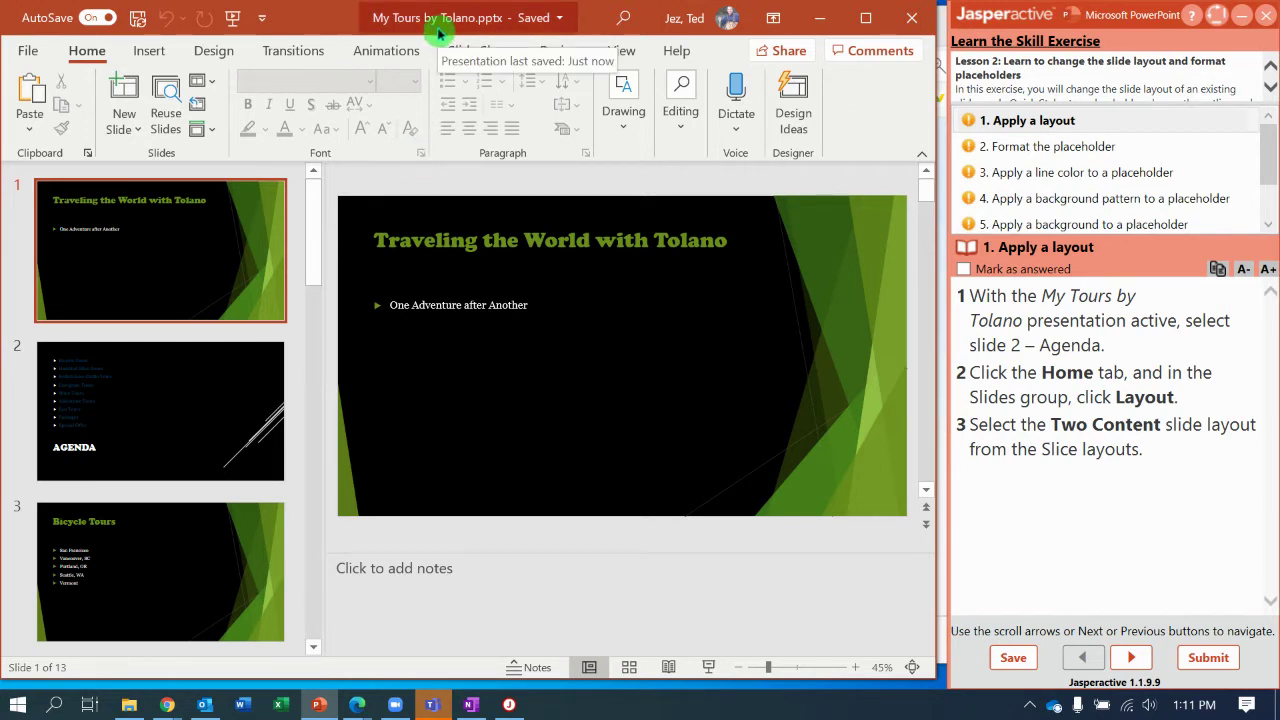
# - Select the slide 2 Agenda thumbnail and put focus on the slide in the editing pane
pyautogui.click(211, 392)
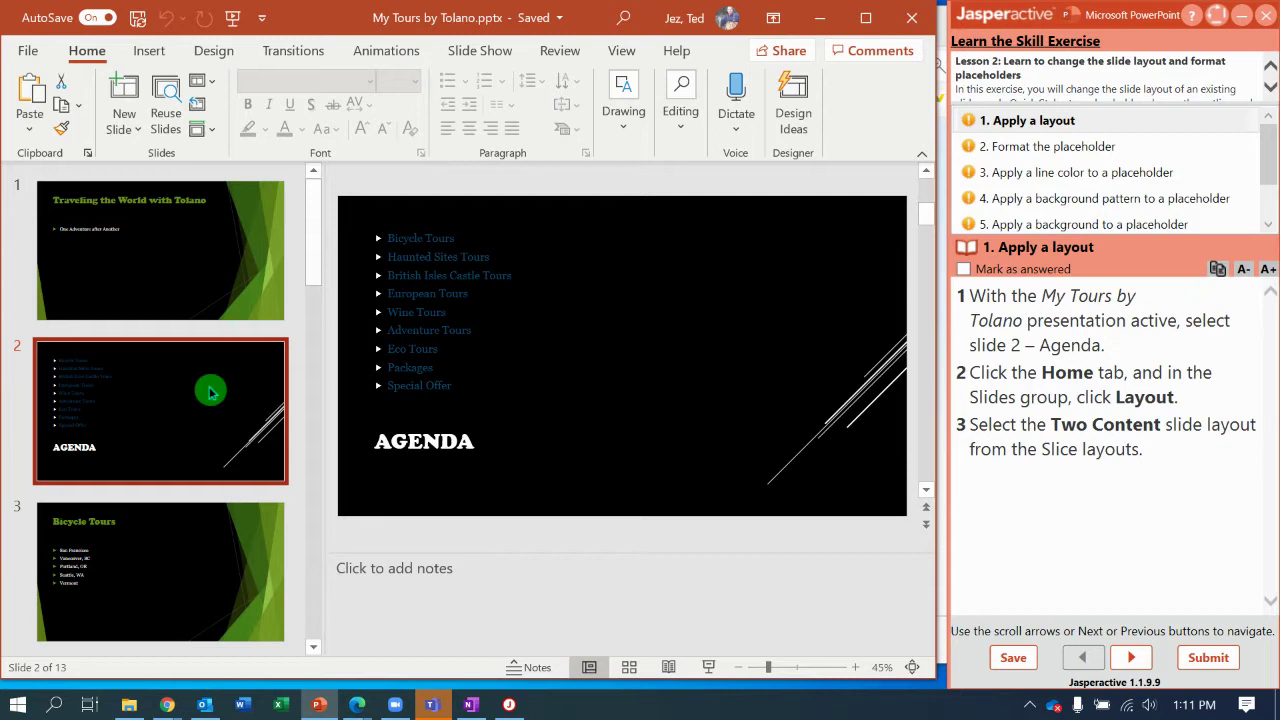
pyautogui.click(423, 432)
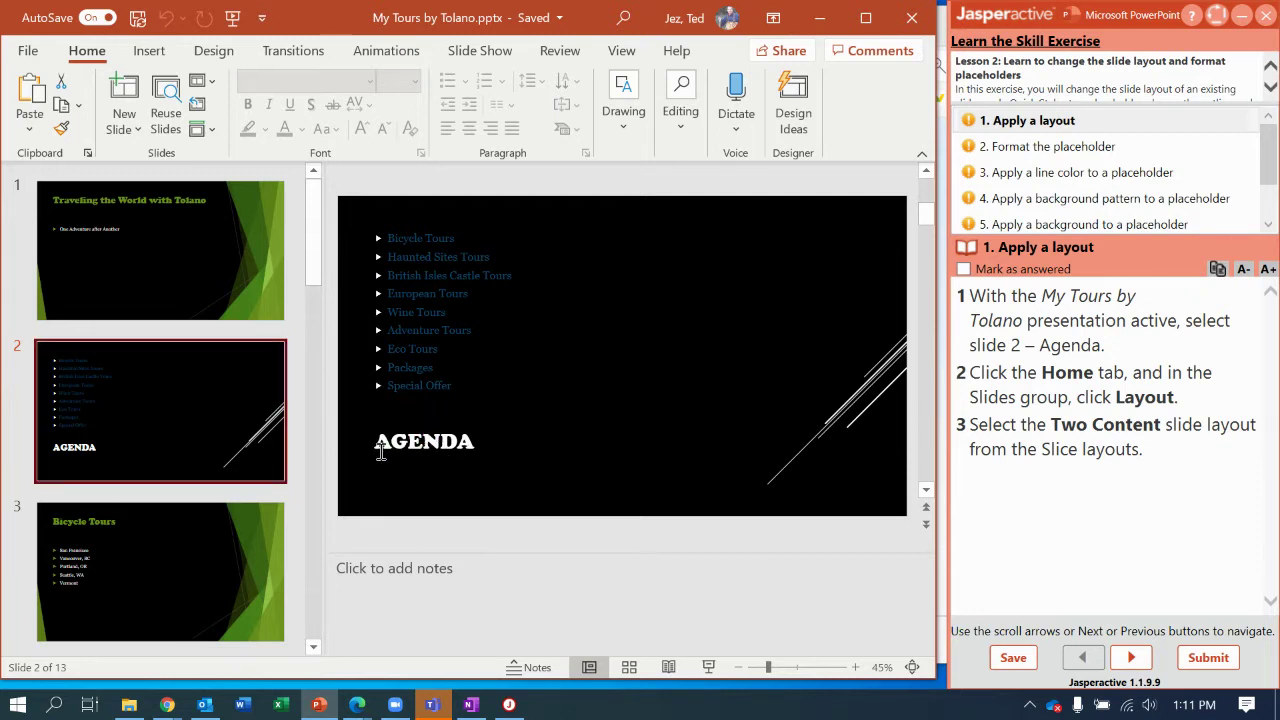
pyautogui.click(422, 434)
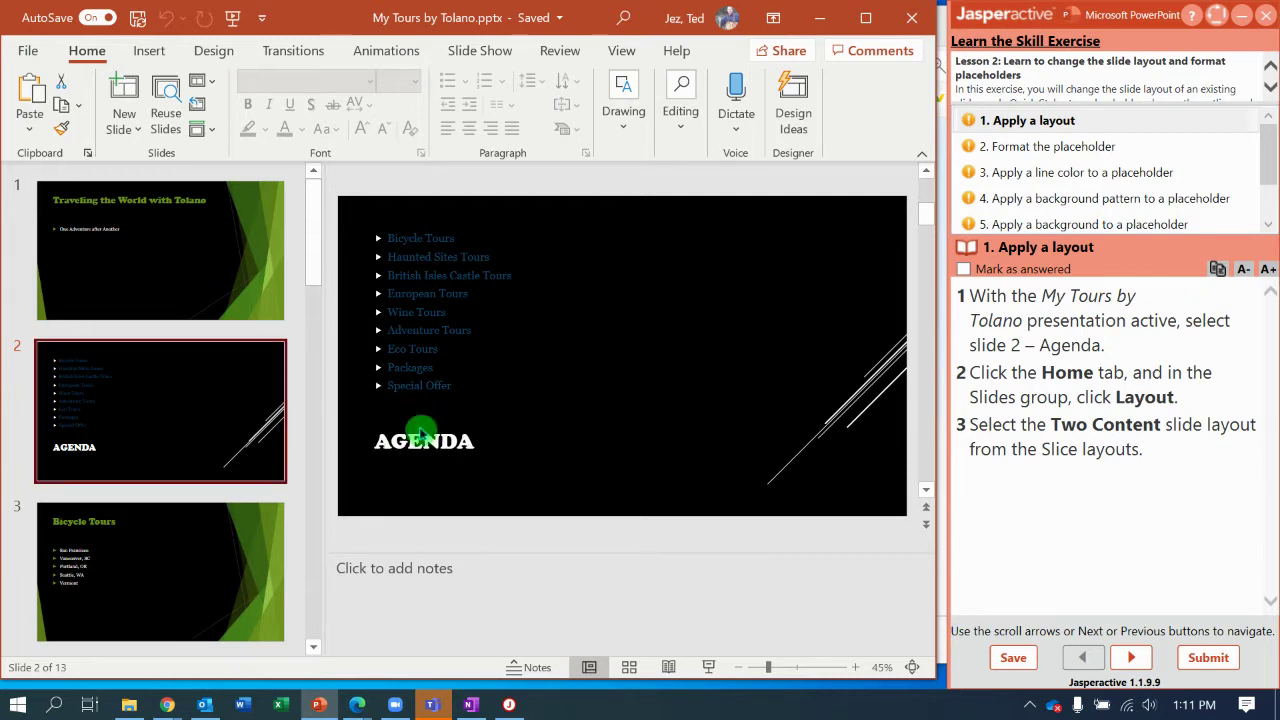
# - Apply the Two Content layout to slide 2 and advance Jasperactive to the Format the placeholder task
pyautogui.click(210, 83)
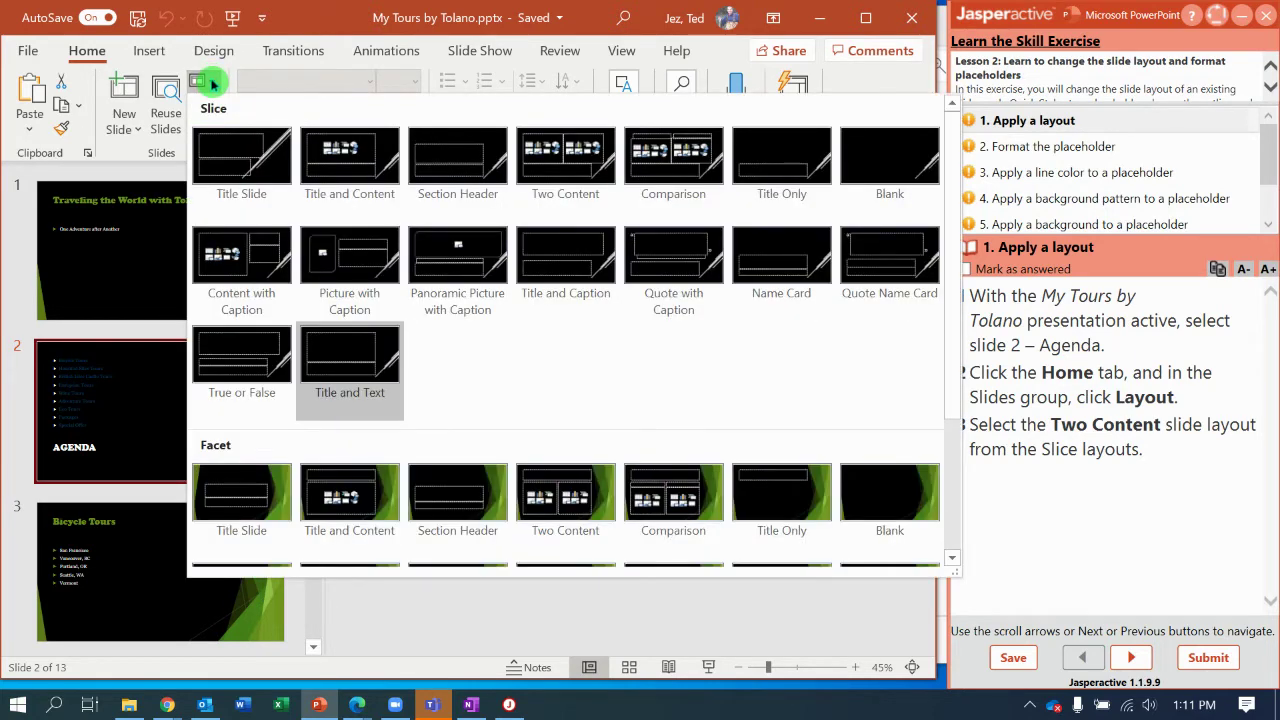
pyautogui.click(588, 200)
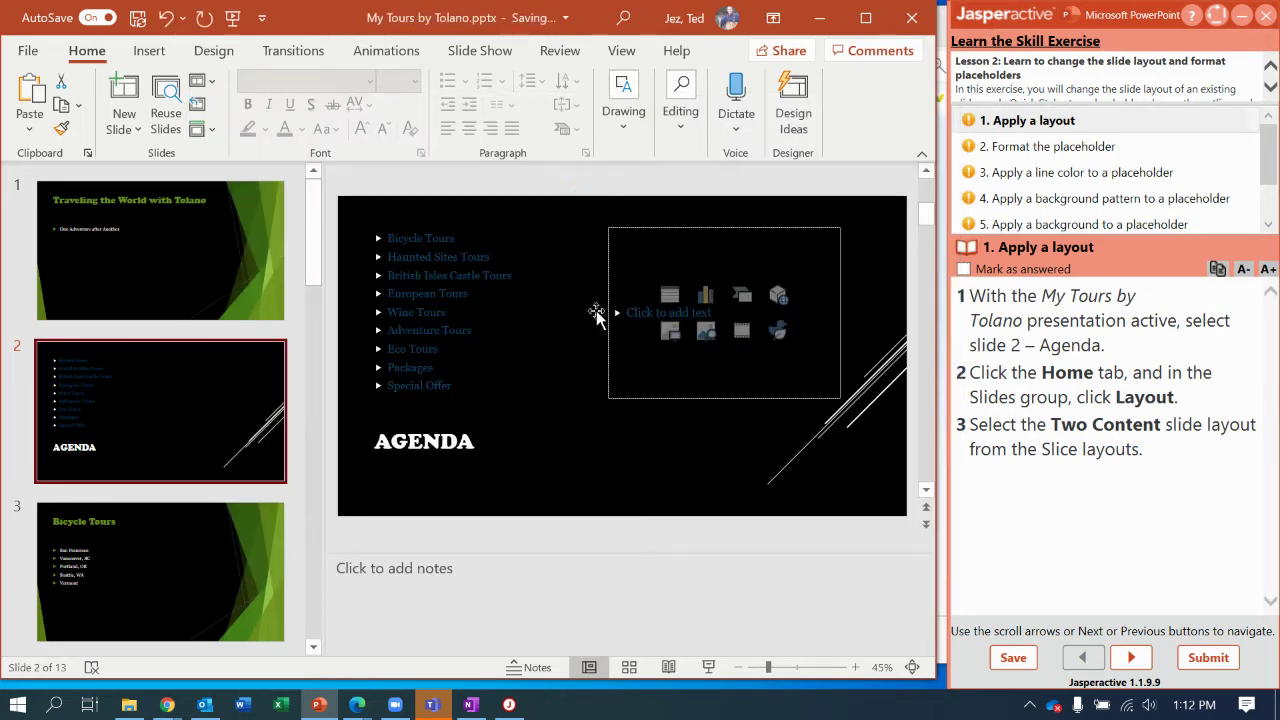
pyautogui.click(591, 437)
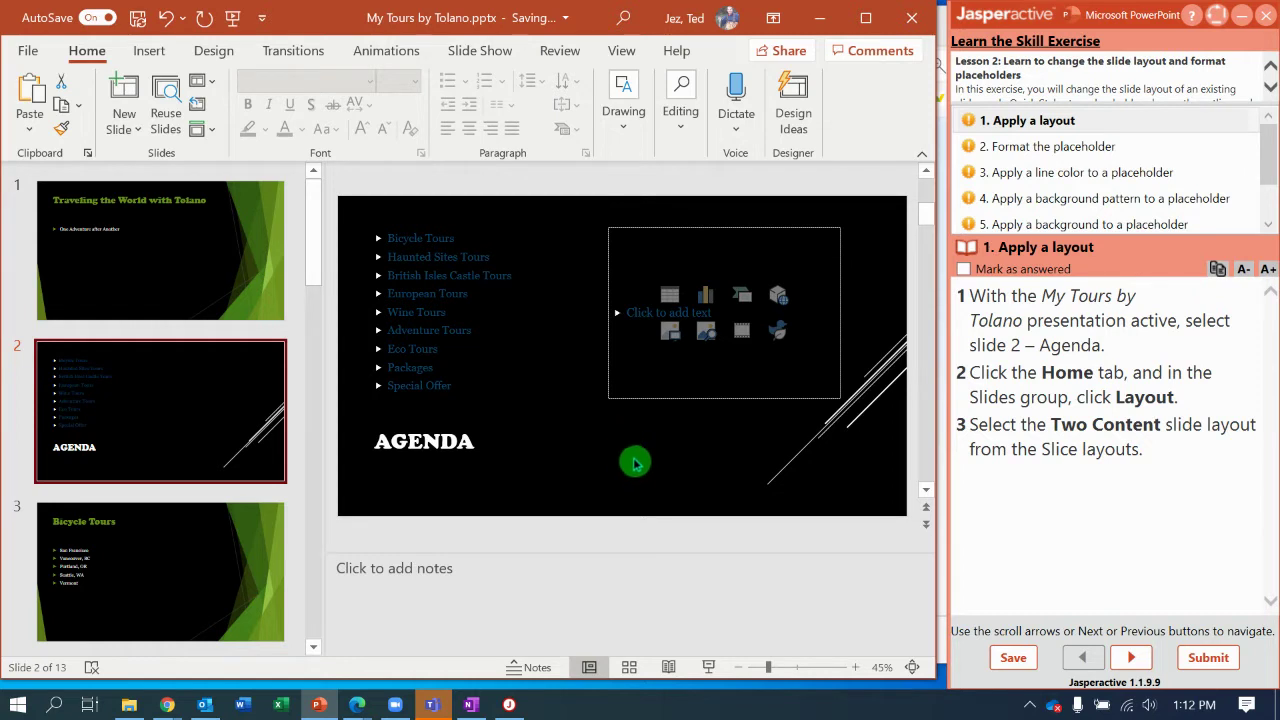
pyautogui.rightClick(877, 227)
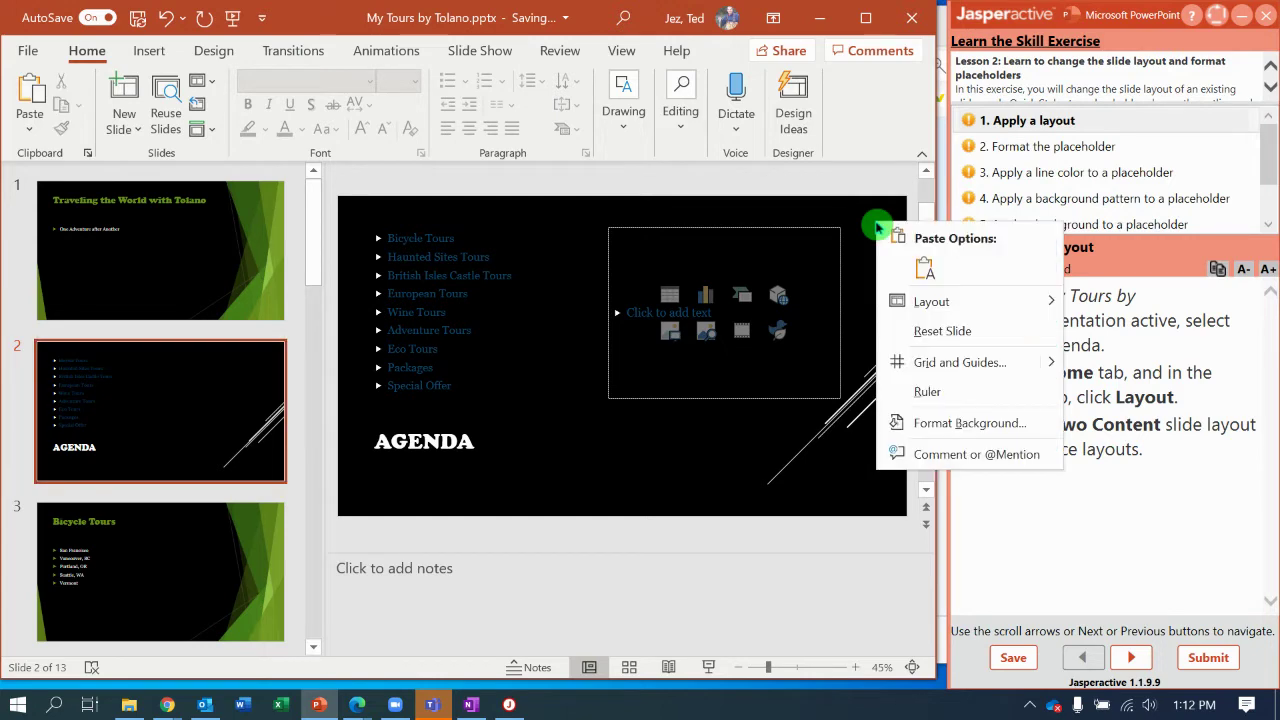
pyautogui.moveTo(936, 310)
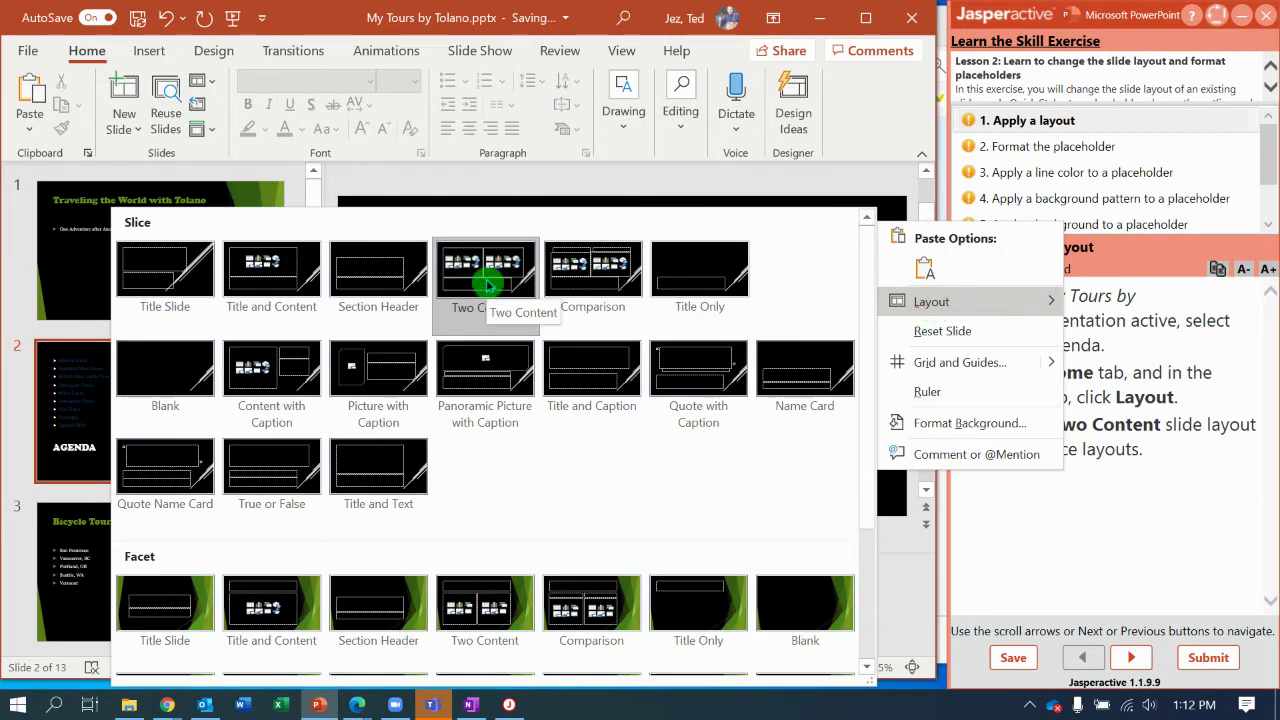
pyautogui.click(488, 285)
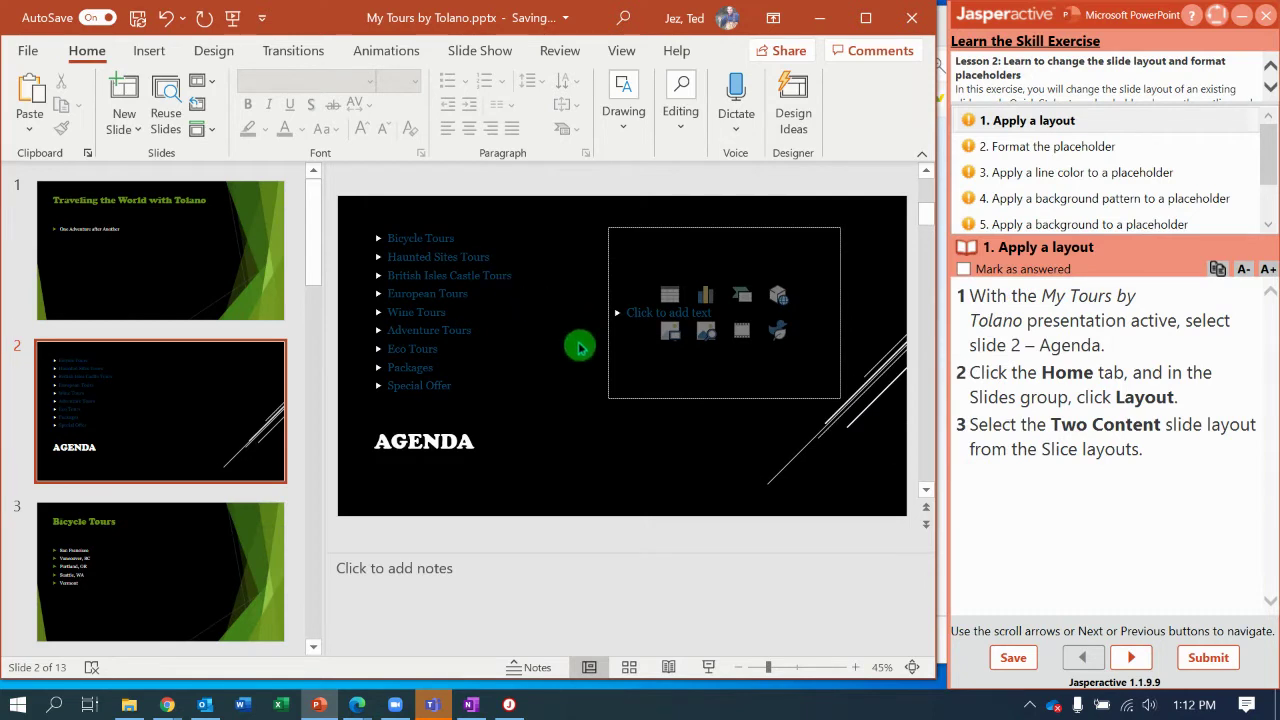
pyautogui.click(1131, 657)
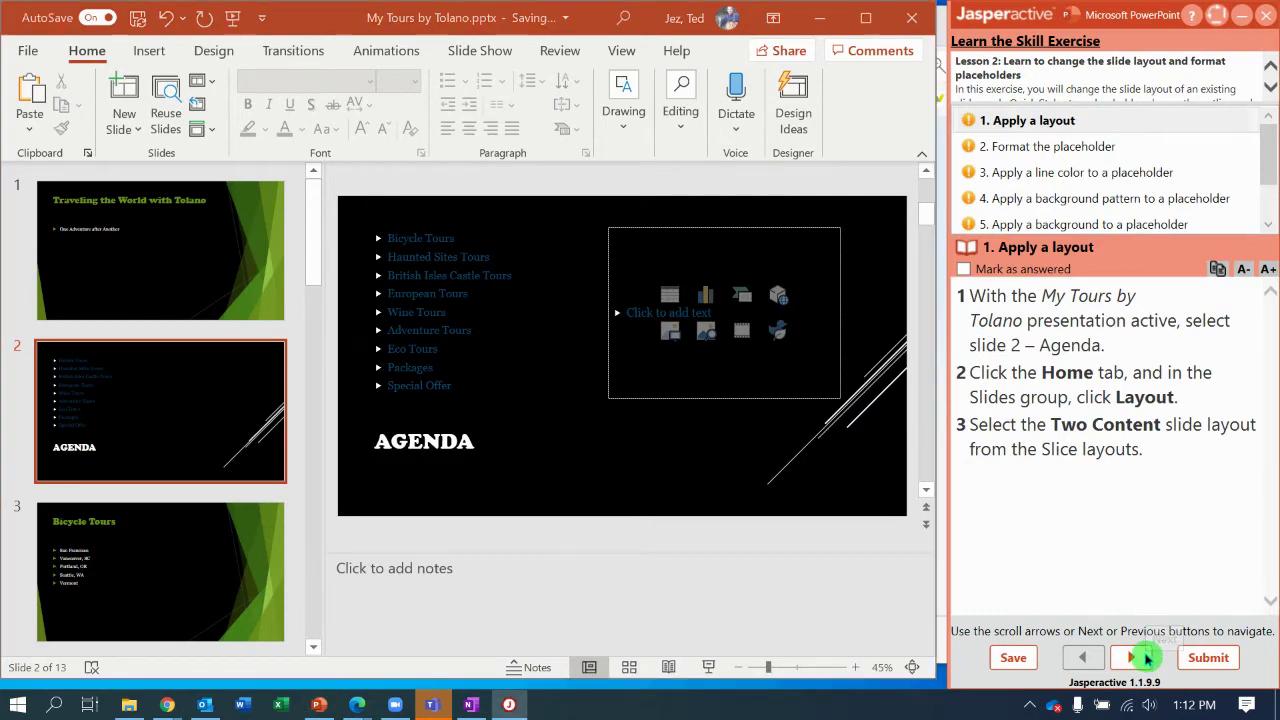
# - Select the Bicycle Tours agenda placeholder by its border and dismiss the Stream notification
pyautogui.click(486, 231)
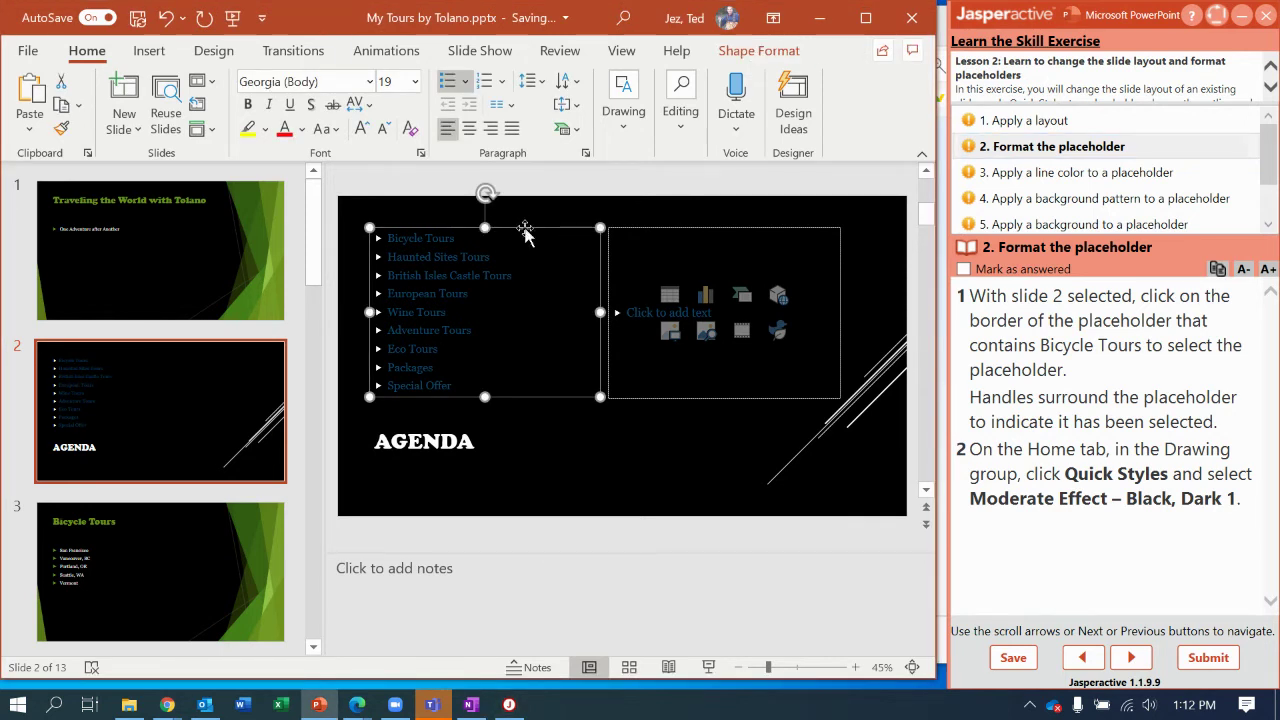
pyautogui.click(520, 277)
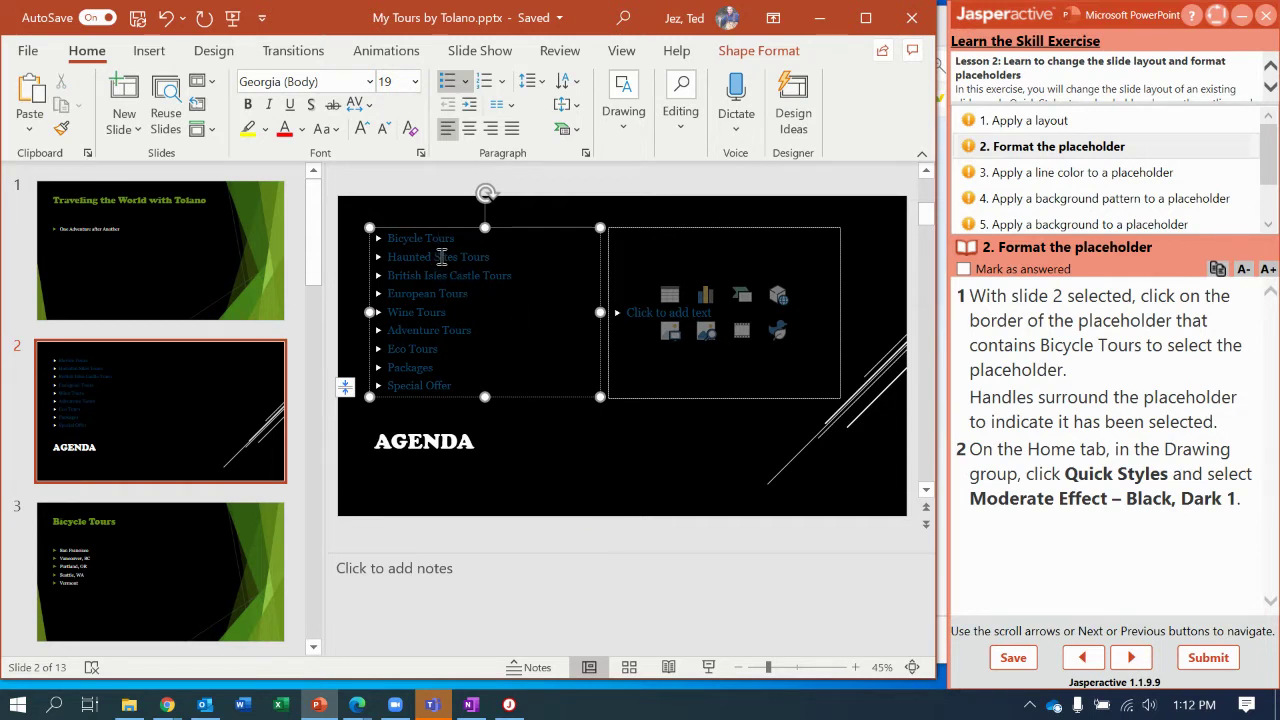
pyautogui.click(441, 208)
pyautogui.click(553, 228)
pyautogui.click(553, 228)
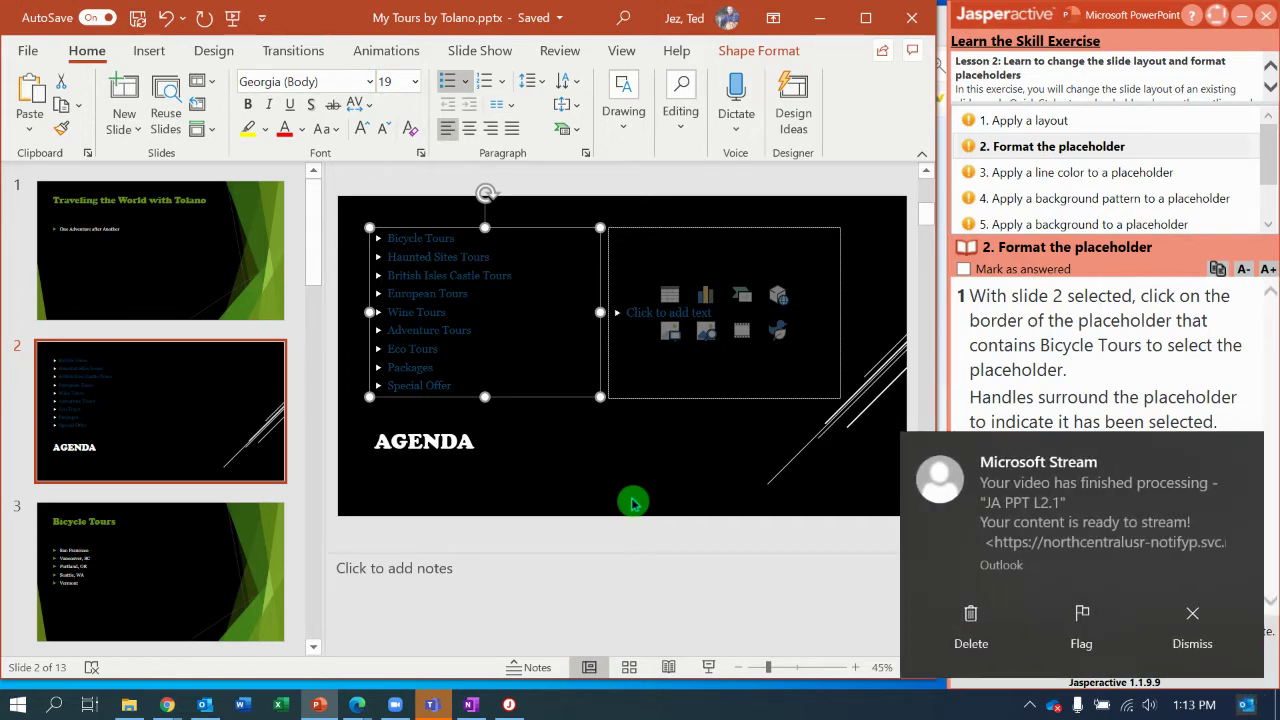
pyautogui.click(1192, 620)
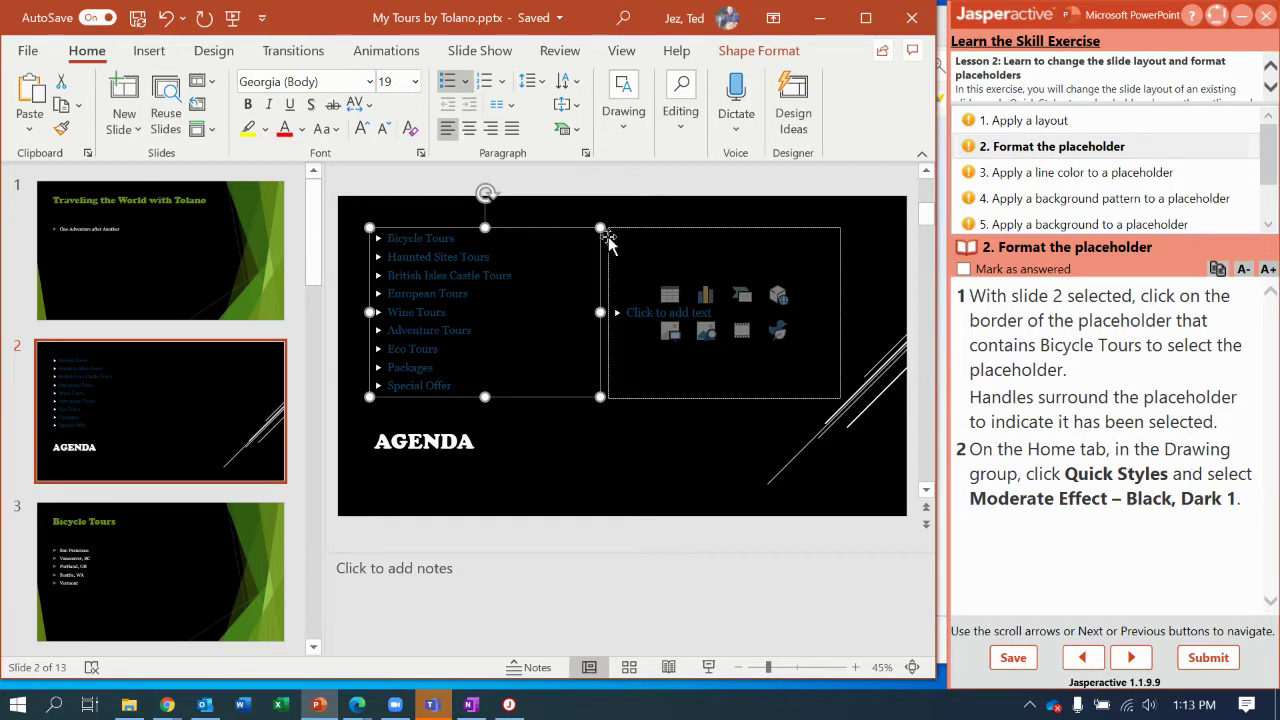
pyautogui.click(586, 420)
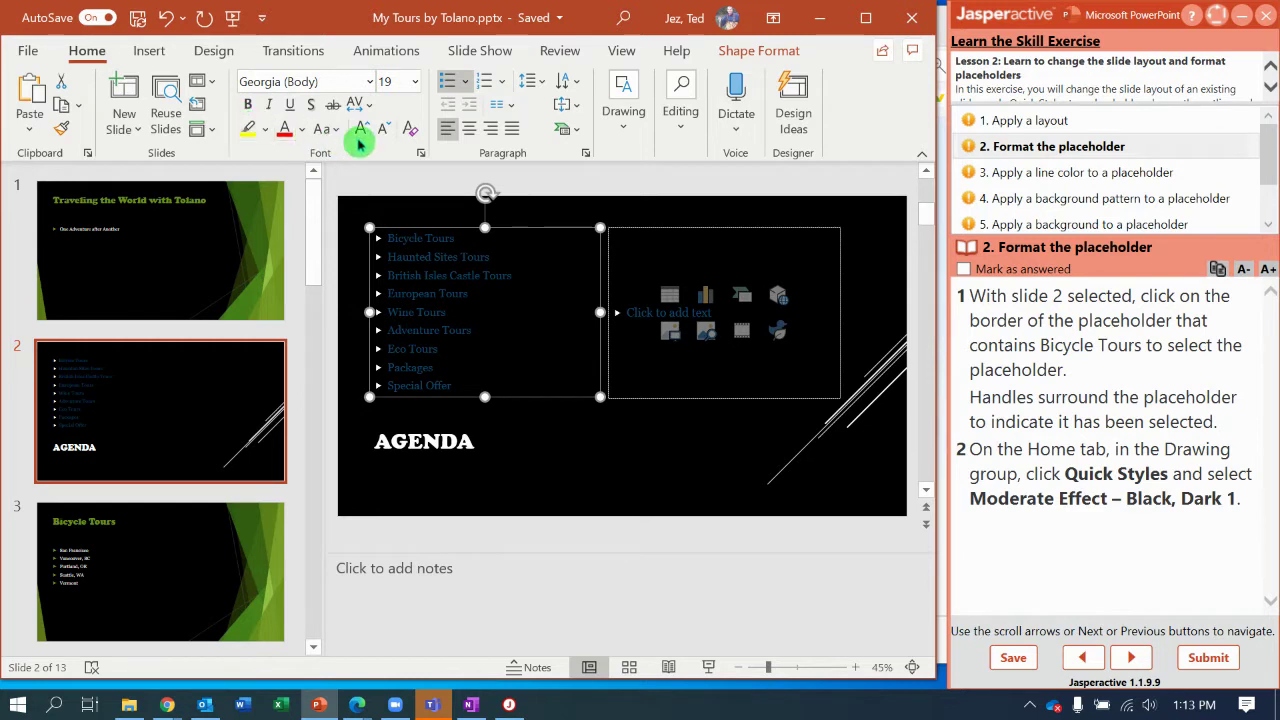
# - Give the agenda placeholder the Moderate Effect – Black, Dark 1 quick style
pyautogui.click(88, 53)
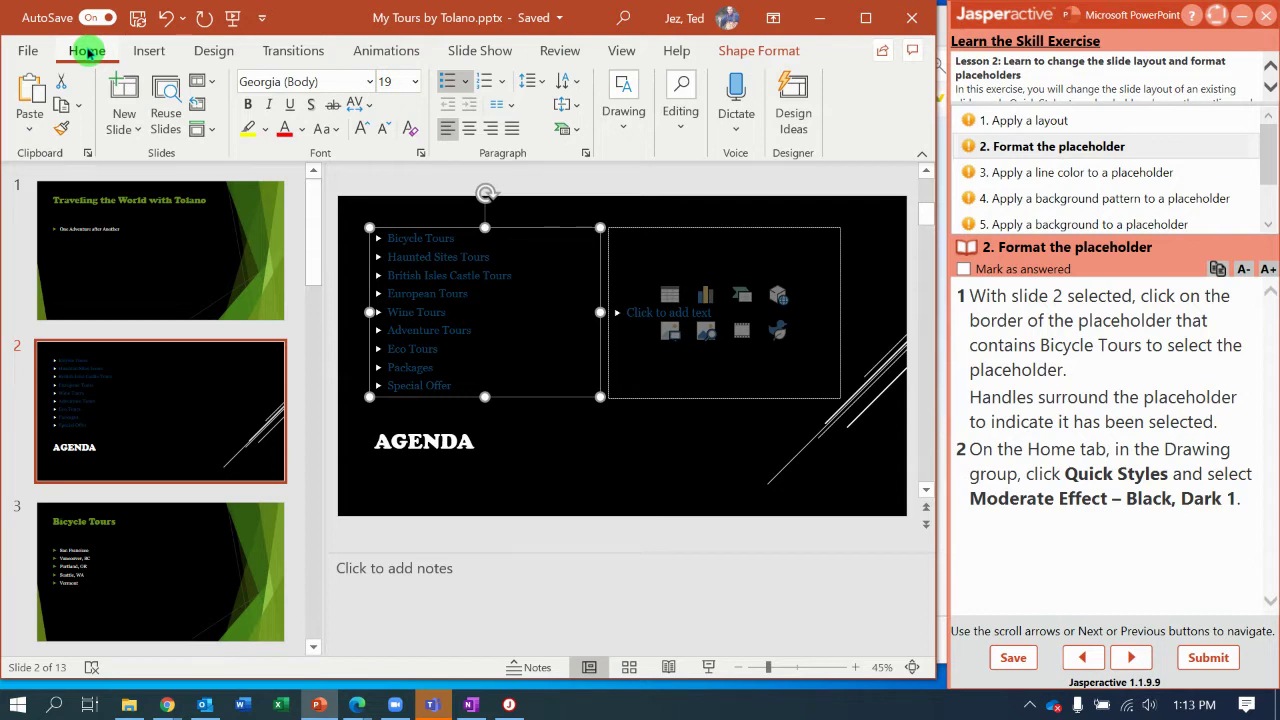
pyautogui.click(630, 130)
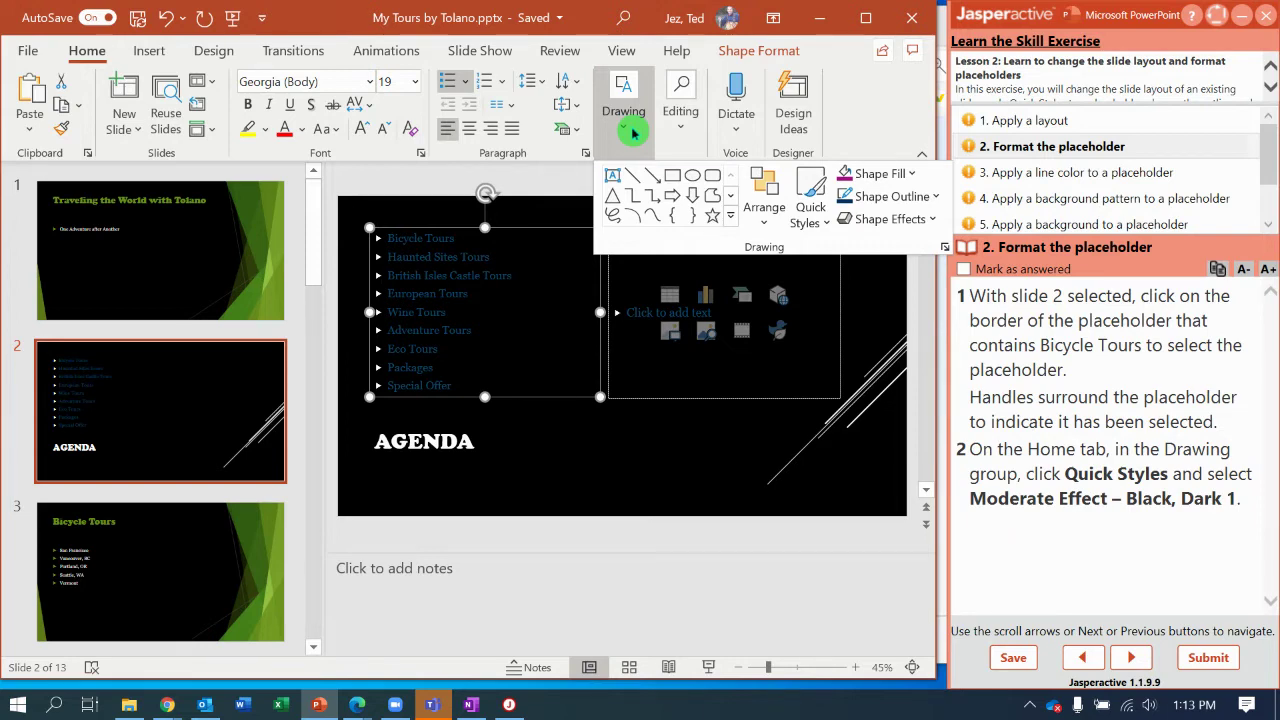
pyautogui.click(829, 231)
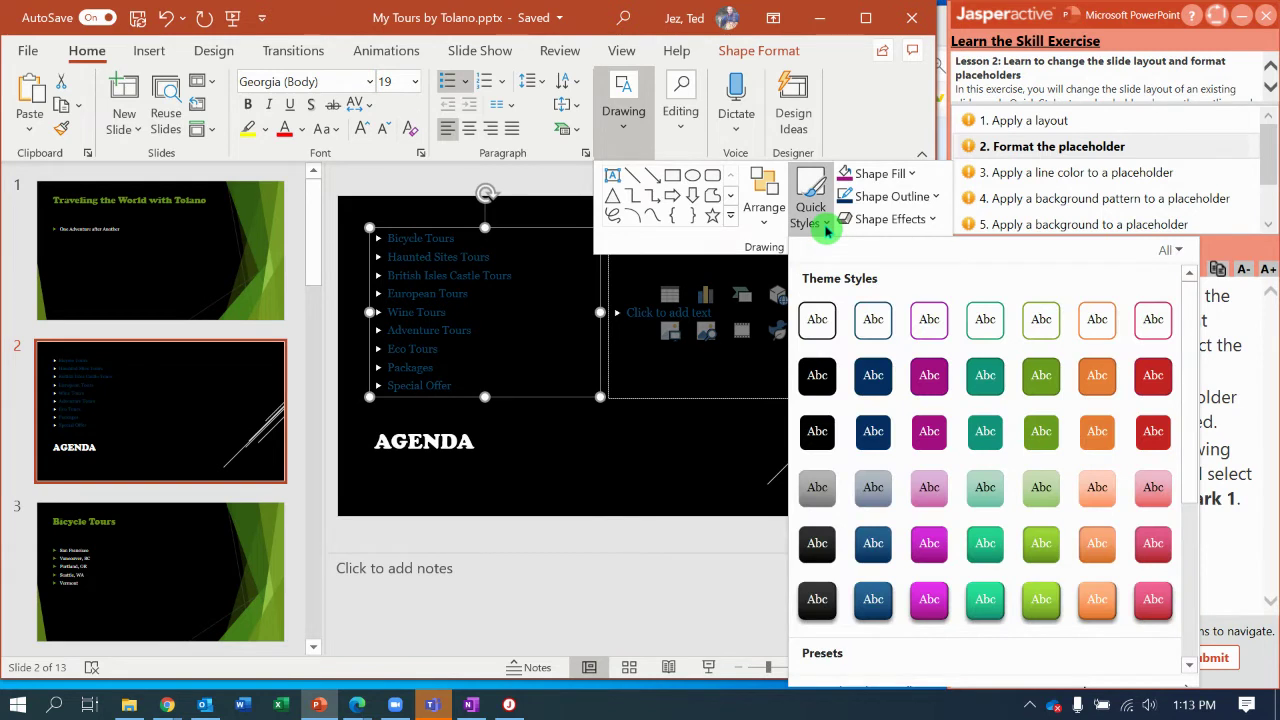
pyautogui.click(827, 230)
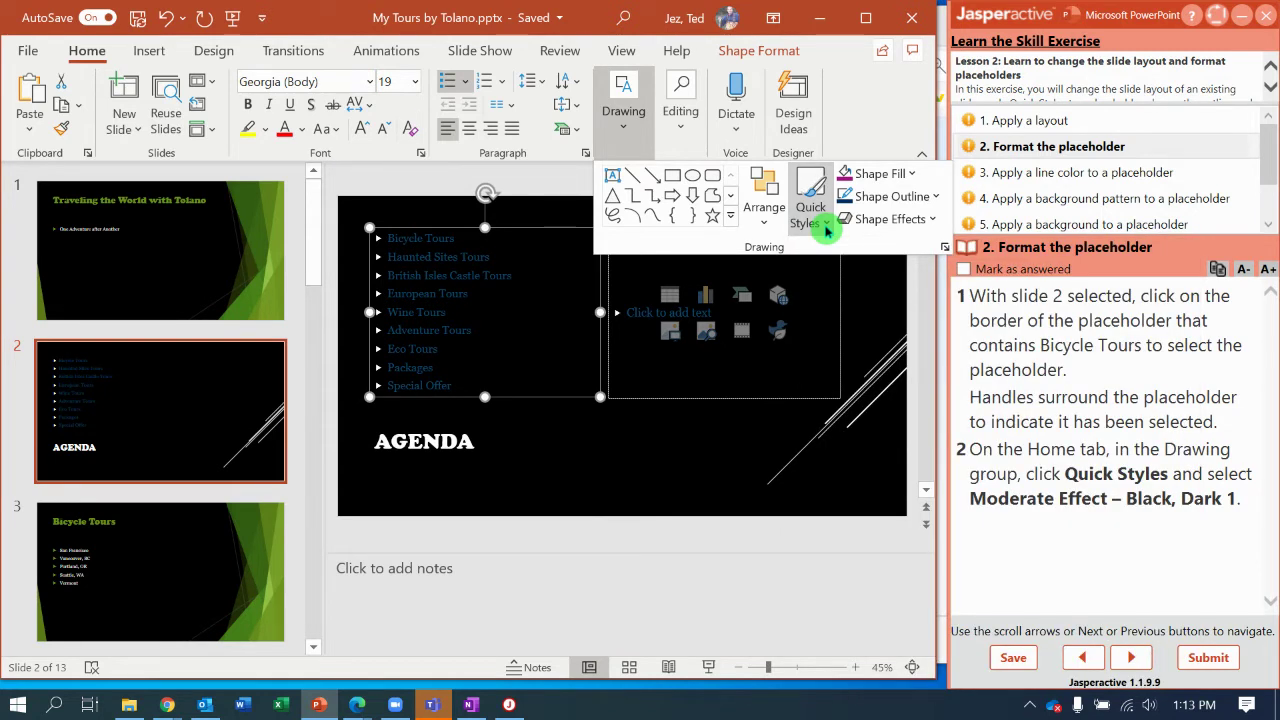
pyautogui.click(827, 230)
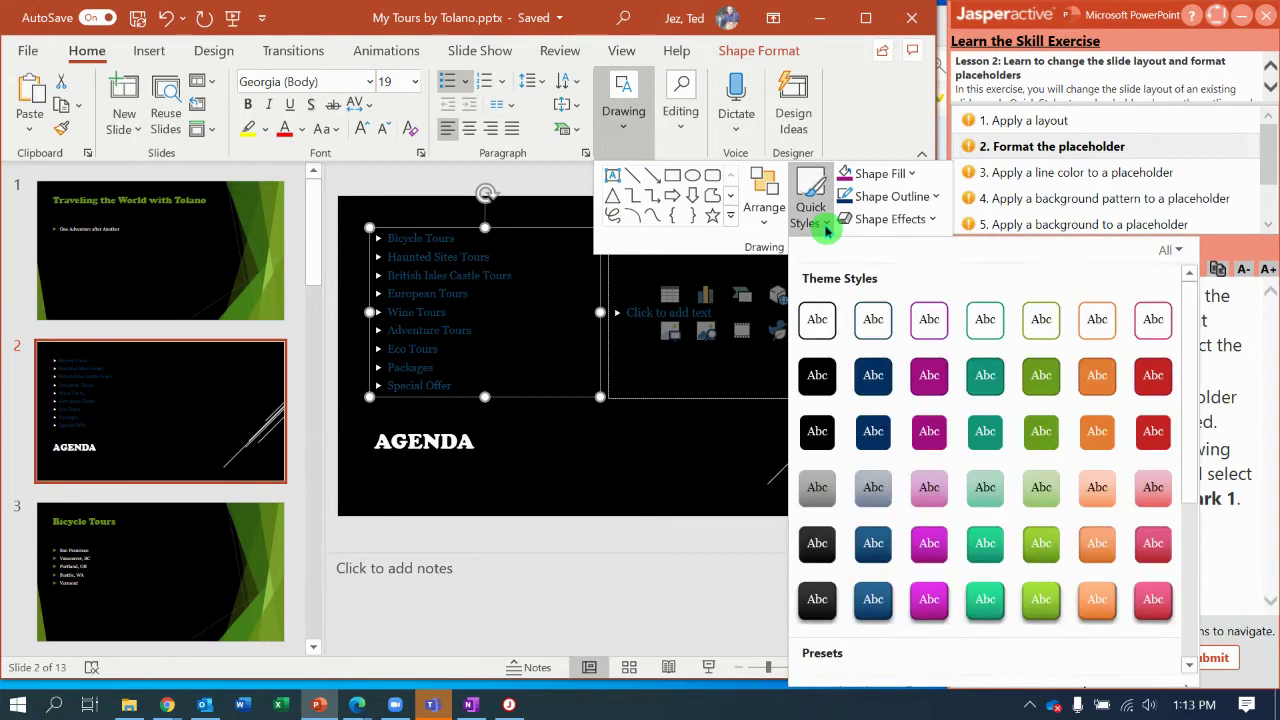
pyautogui.click(817, 553)
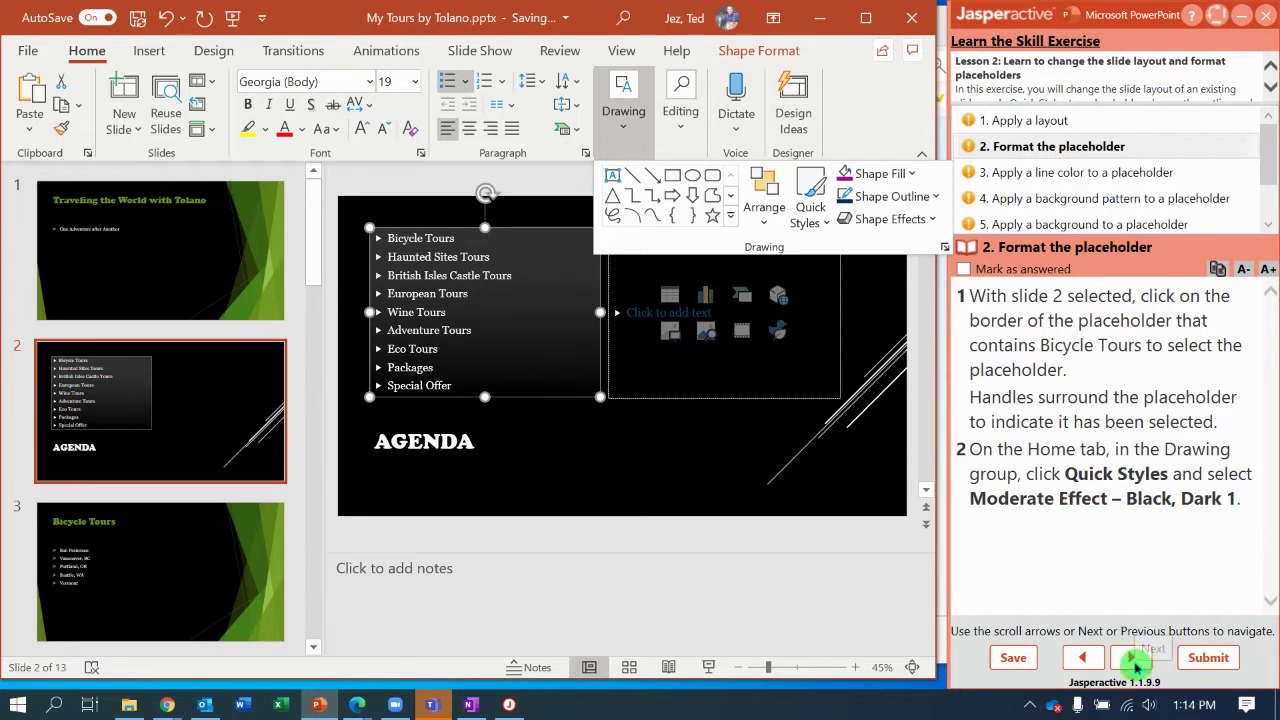
# - Advance to the line colour task and select the San Francisco list placeholder on slide 3
pyautogui.click(1133, 660)
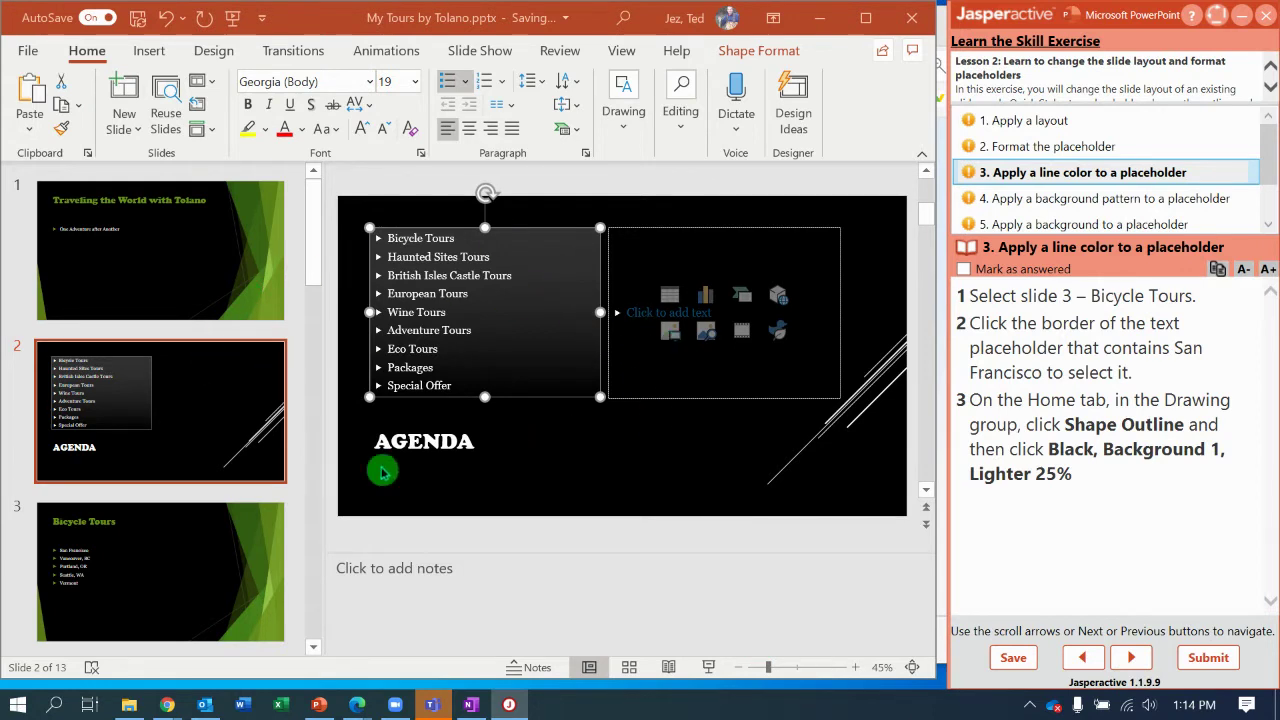
pyautogui.click(192, 545)
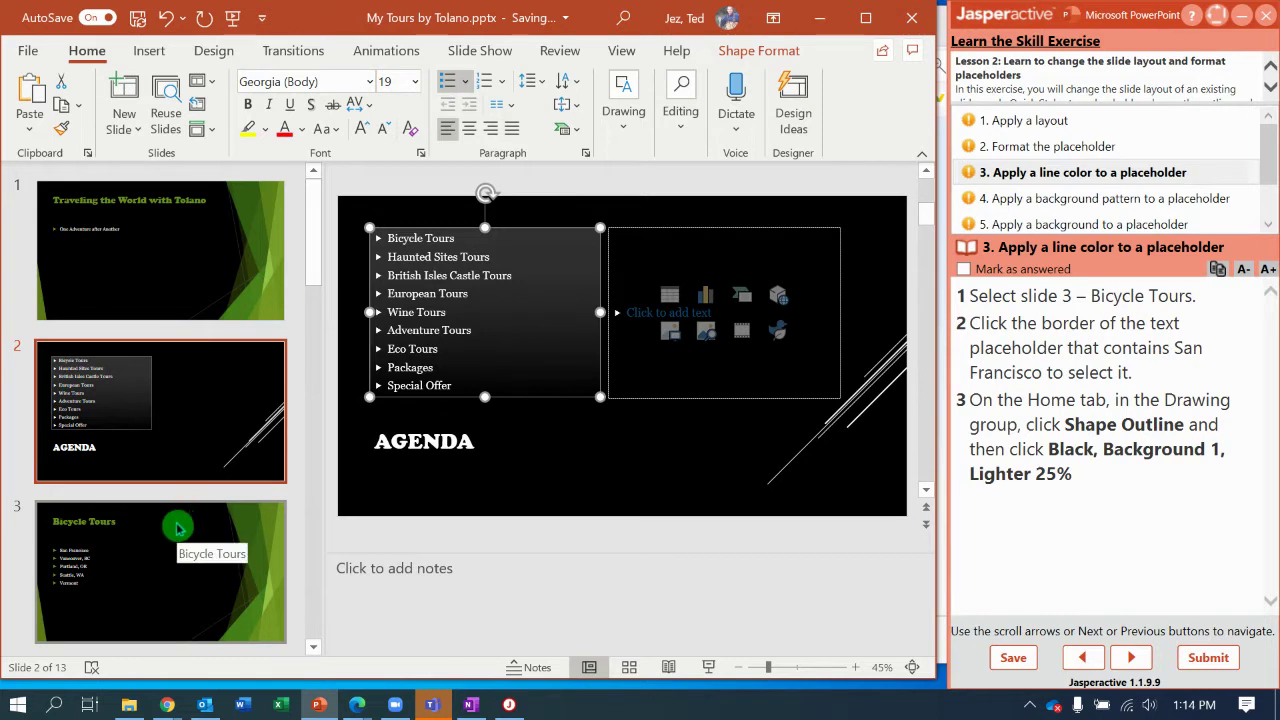
pyautogui.click(134, 551)
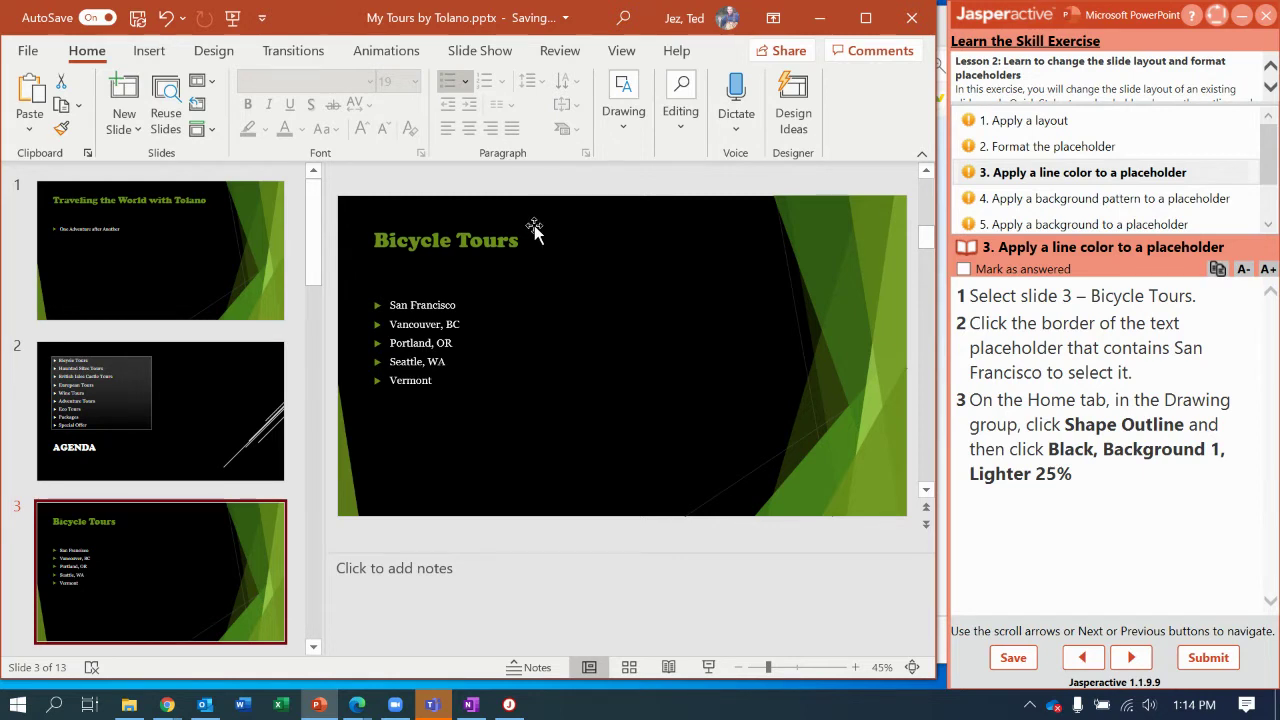
pyautogui.click(453, 298)
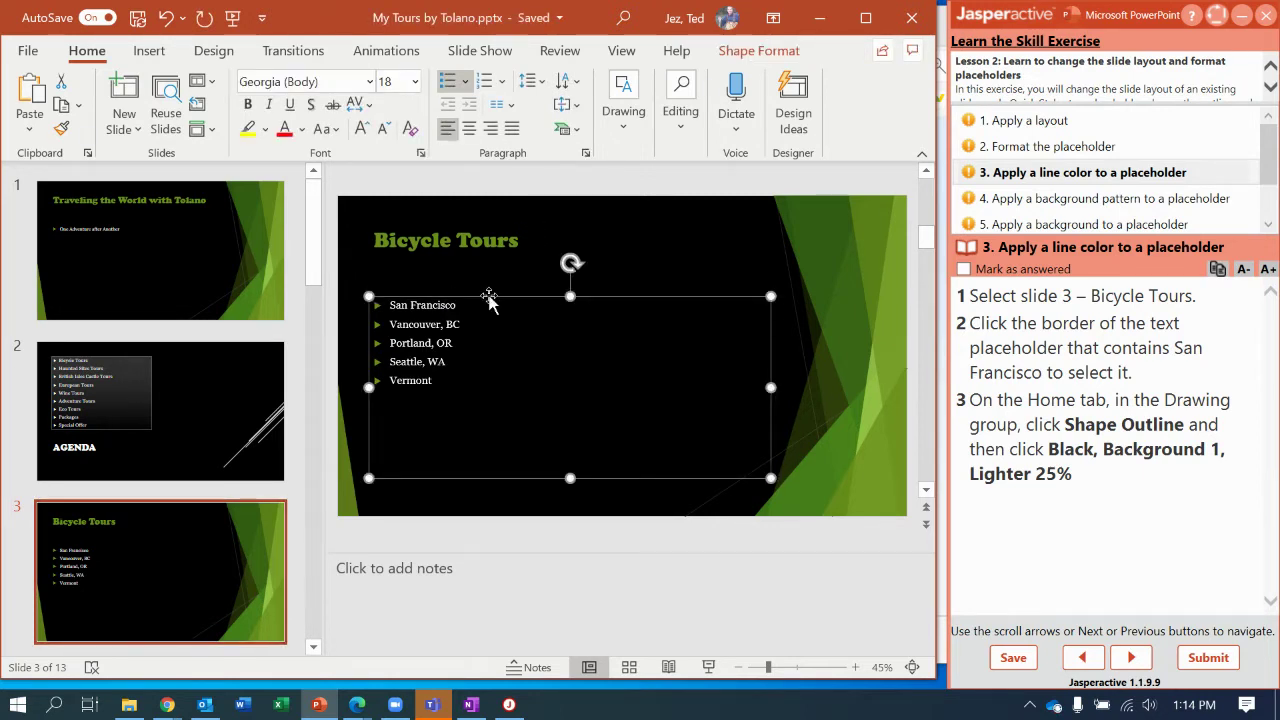
pyautogui.click(527, 381)
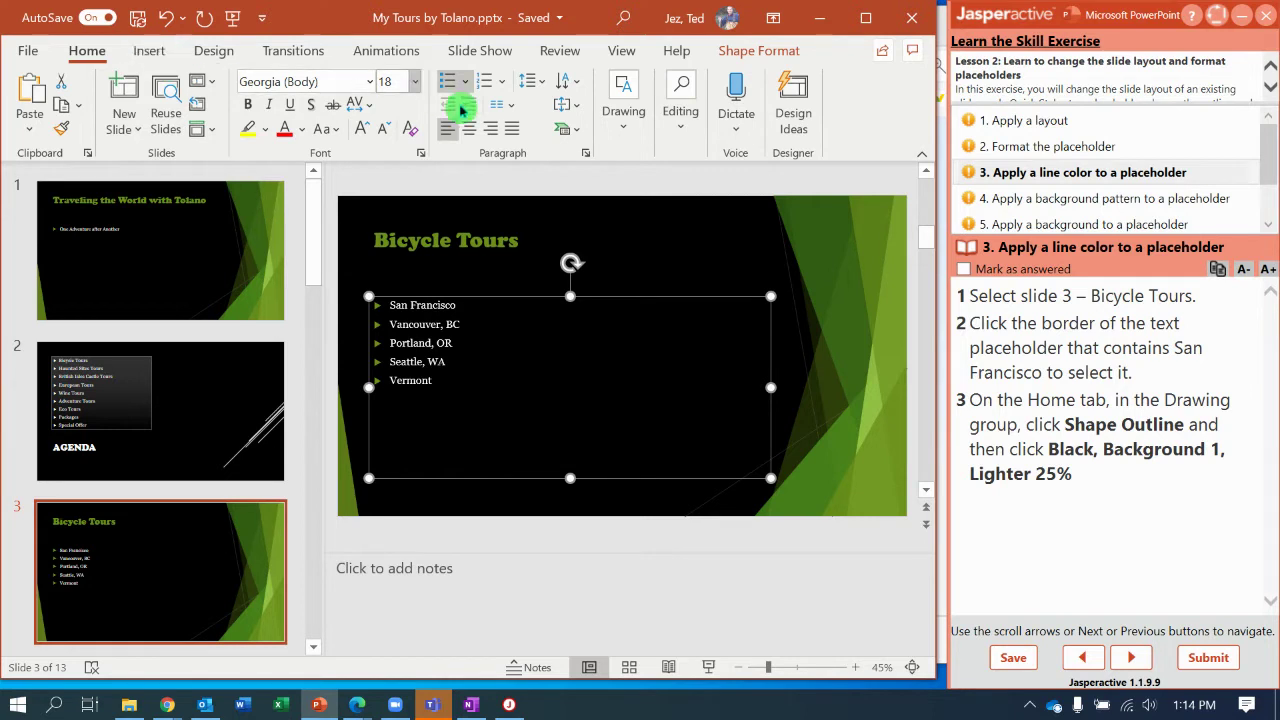
# - Outline the placeholder in Black, Background 1, Lighter 25%
pyautogui.click(629, 137)
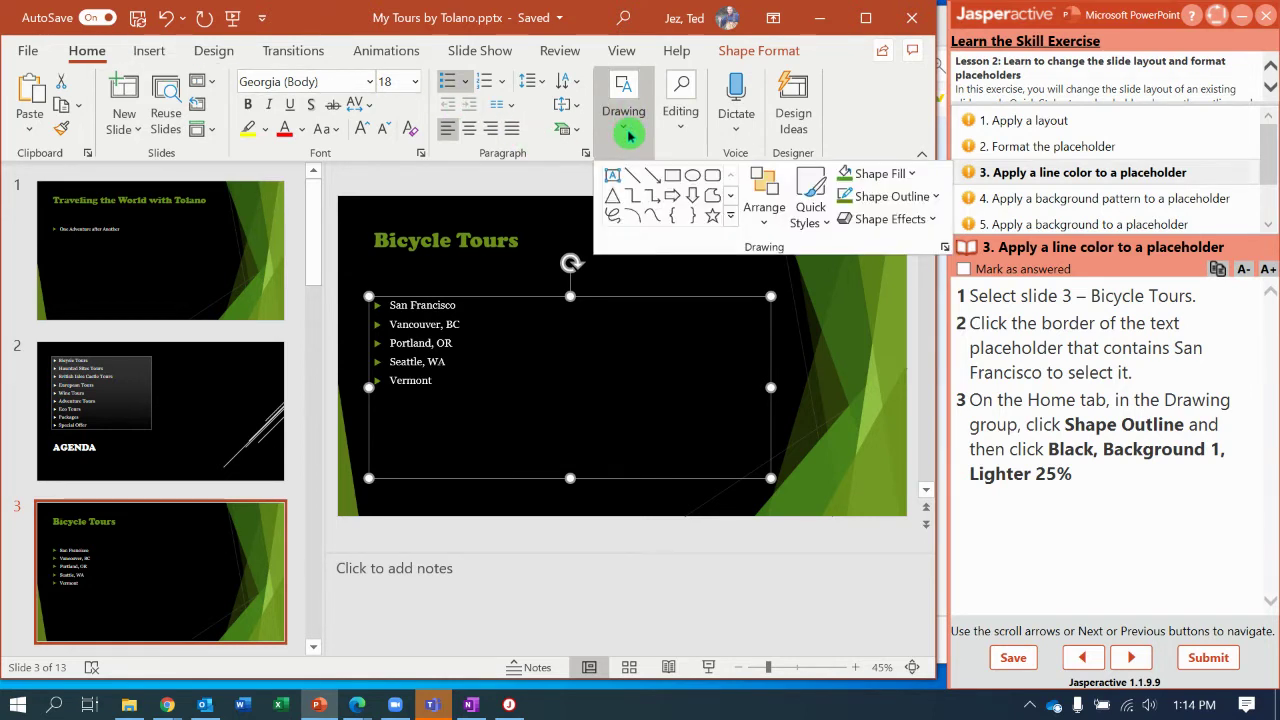
pyautogui.click(938, 200)
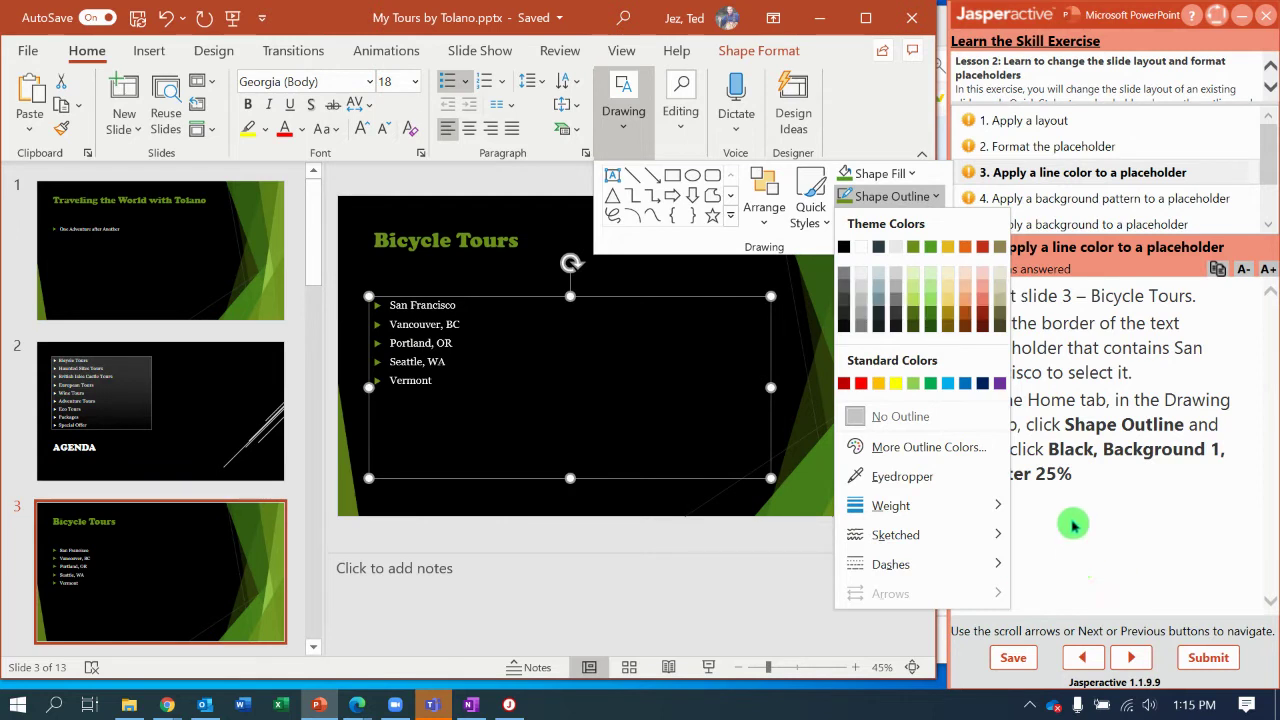
pyautogui.click(1073, 525)
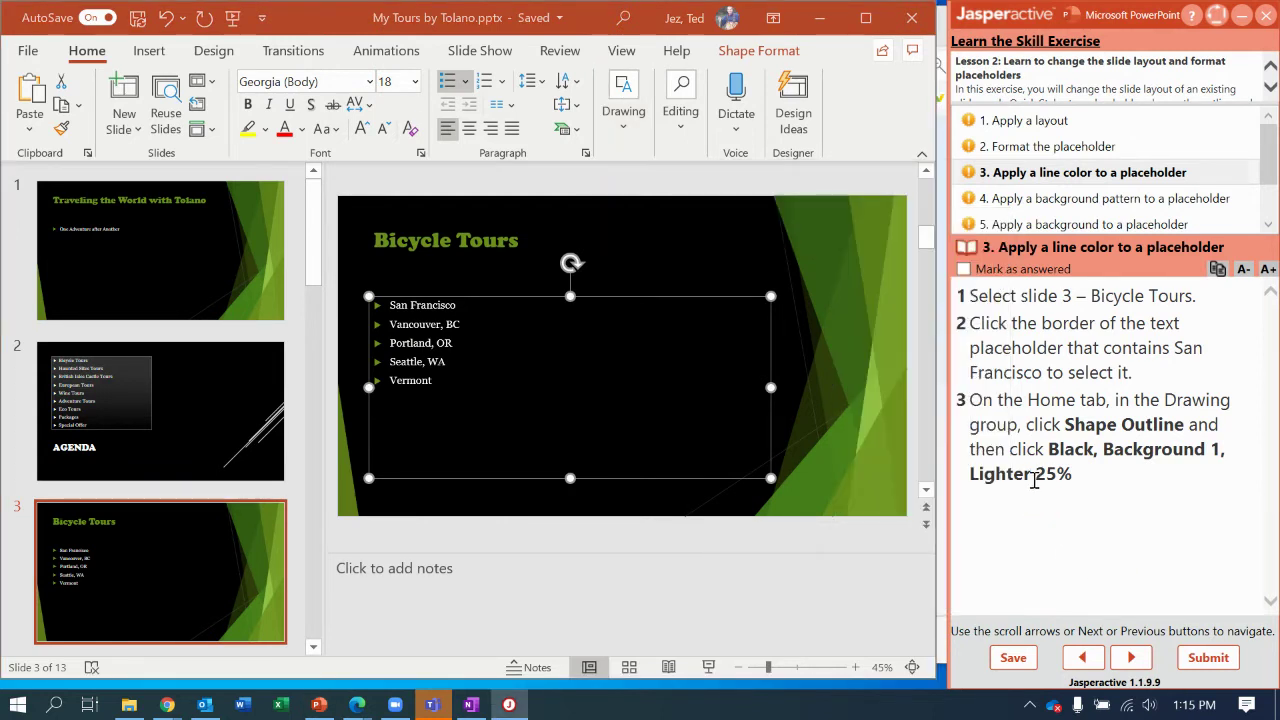
pyautogui.click(626, 132)
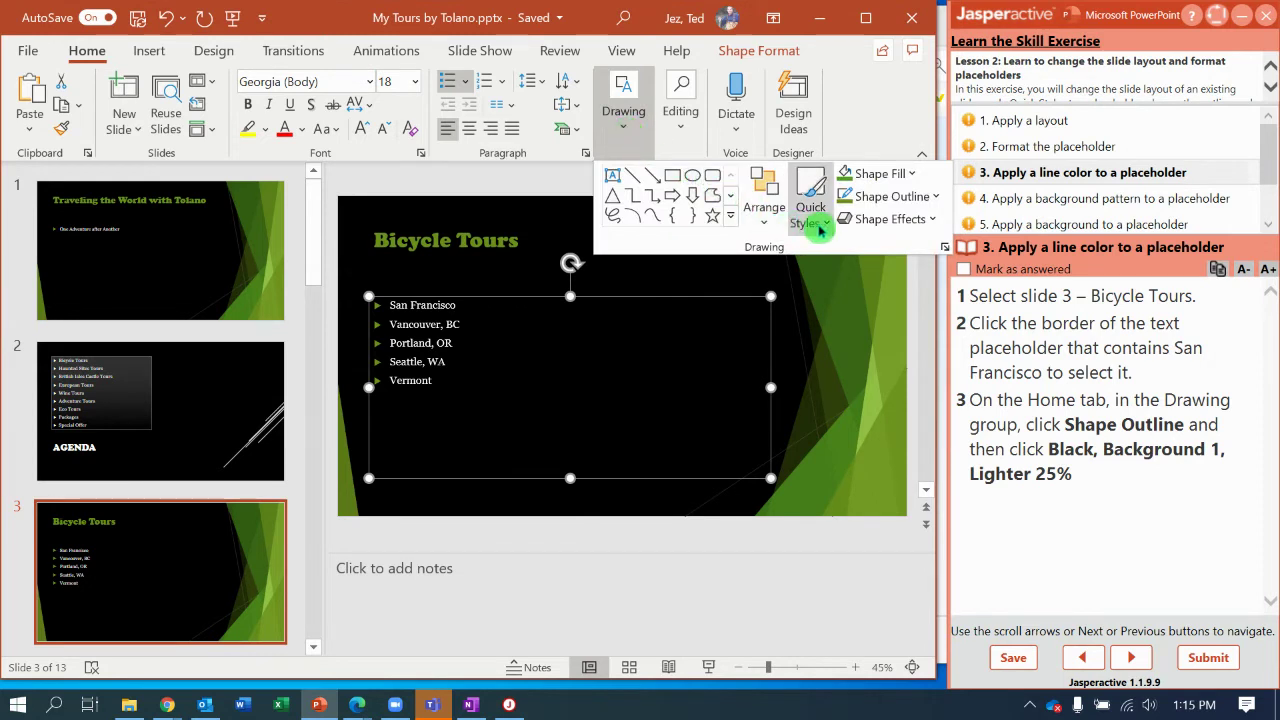
pyautogui.click(932, 196)
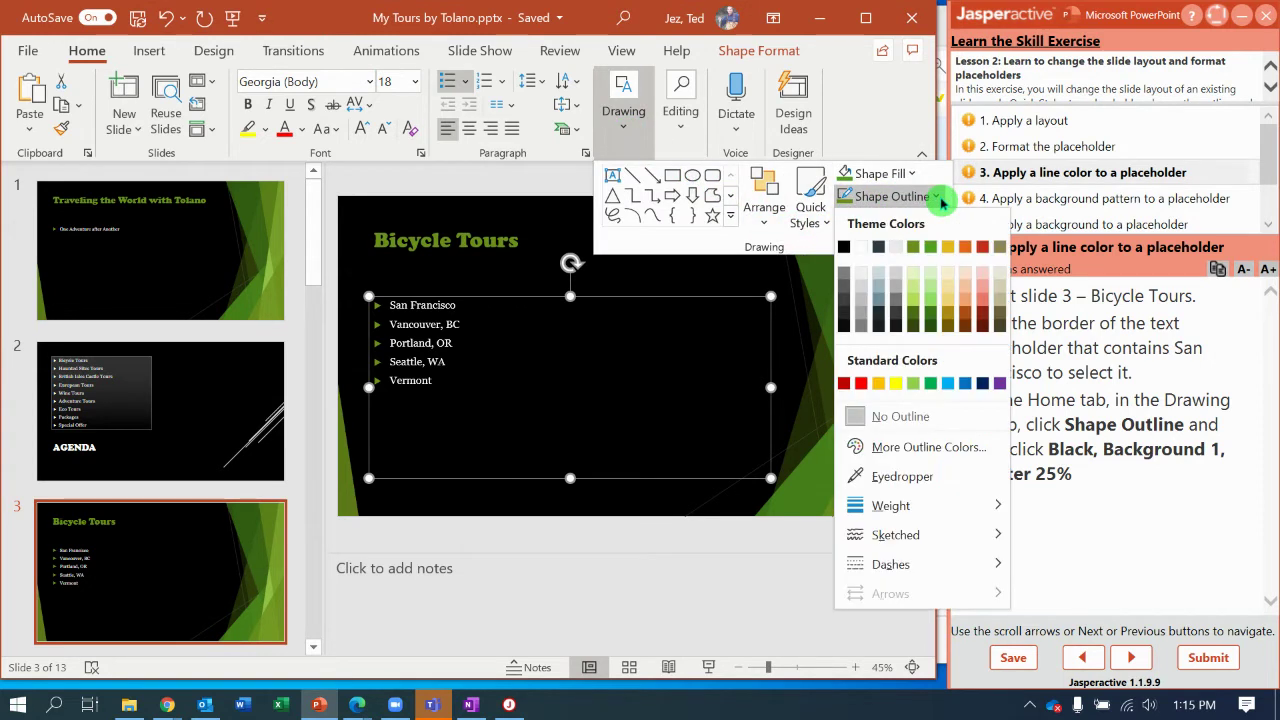
pyautogui.click(845, 305)
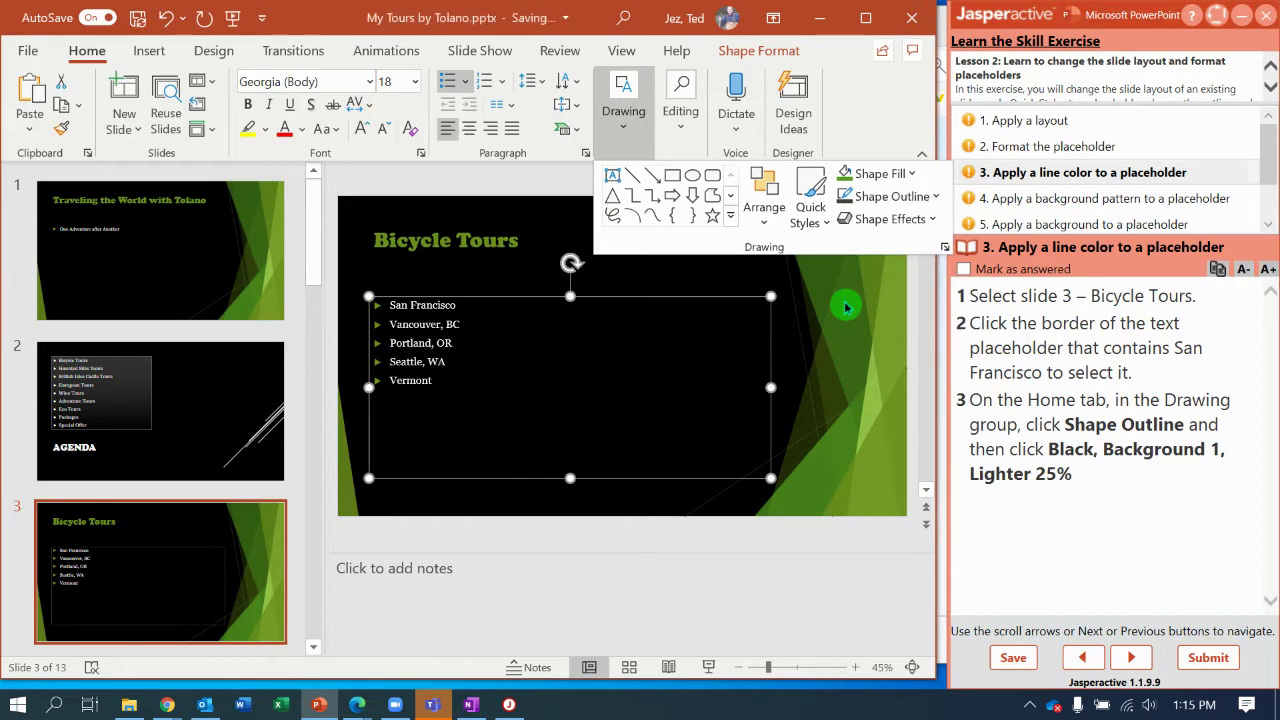
pyautogui.click(652, 281)
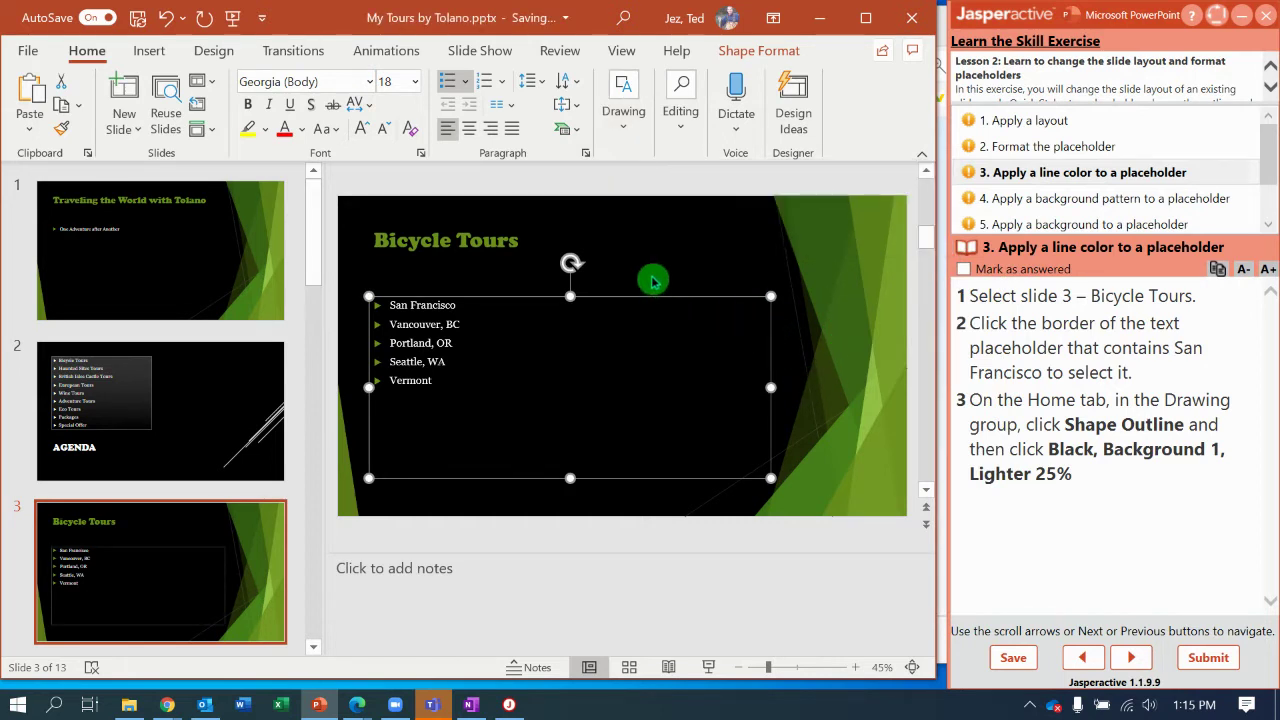
# - Deselect the placeholder, zoom in to inspect its outline, then scroll to slide 2 and fit the zoom
pyautogui.click(652, 281)
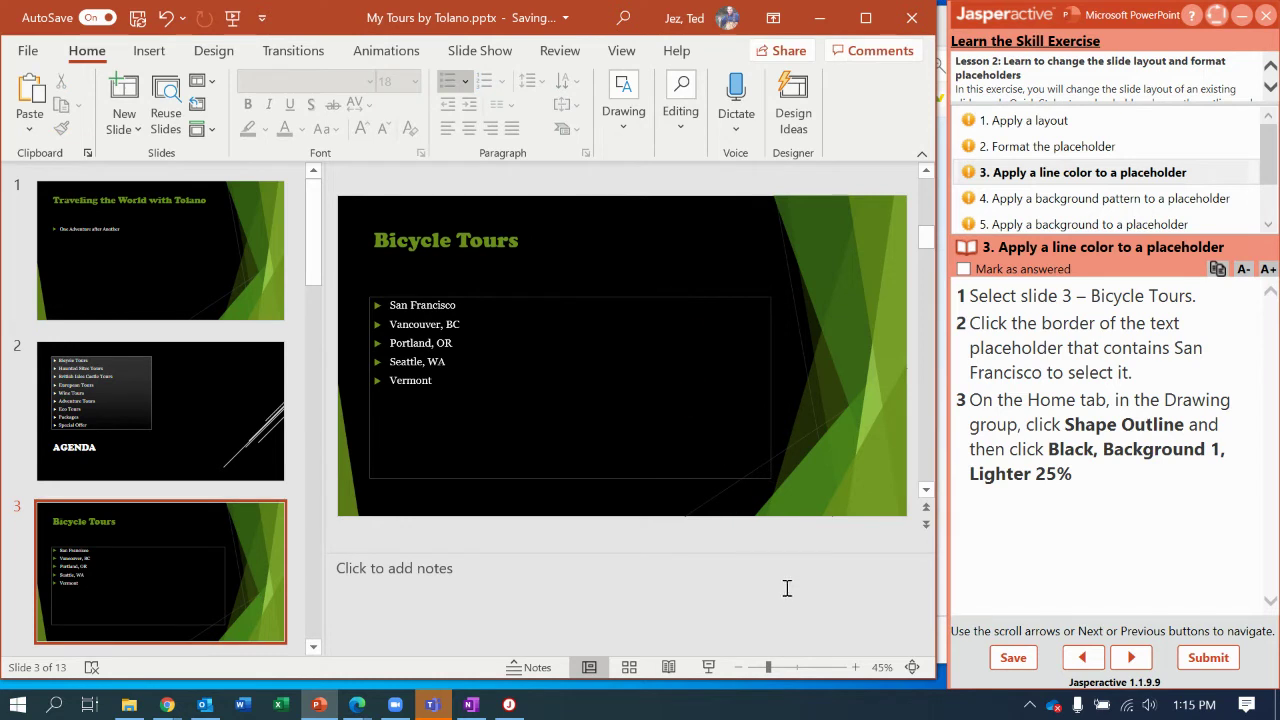
pyautogui.click(806, 665)
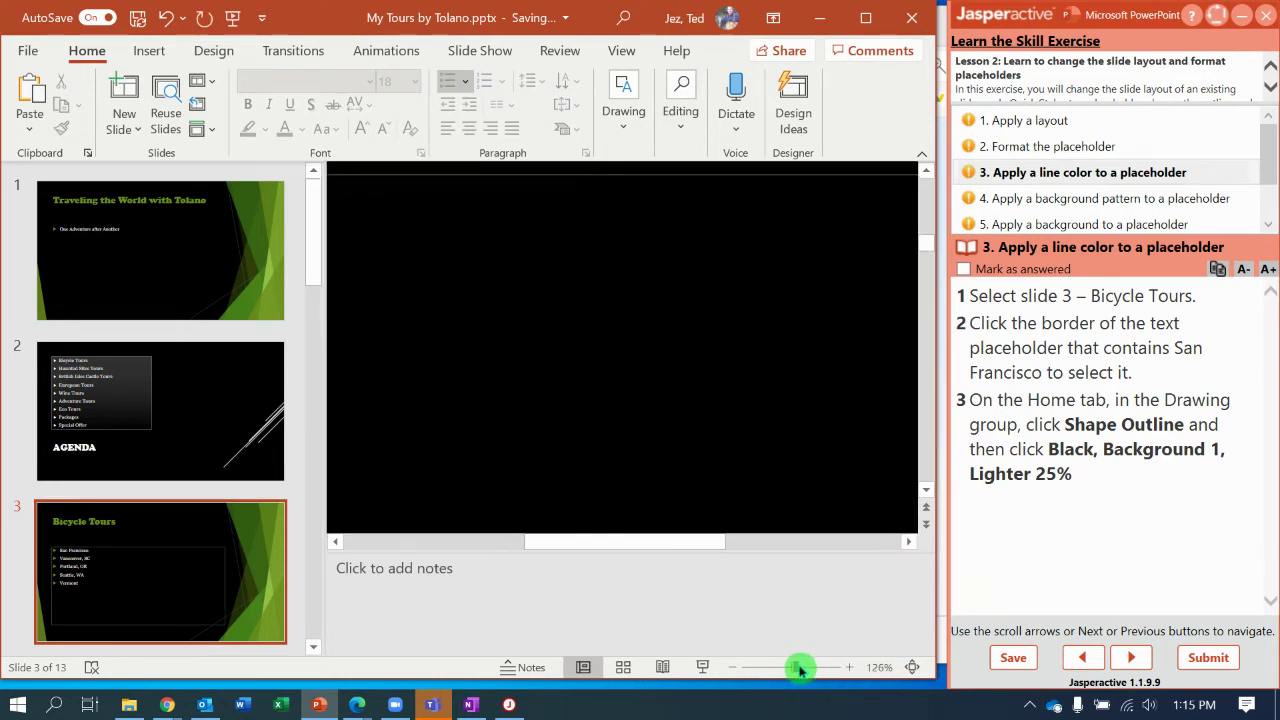
pyautogui.moveTo(929, 257); pyautogui.dragTo(924, 195)
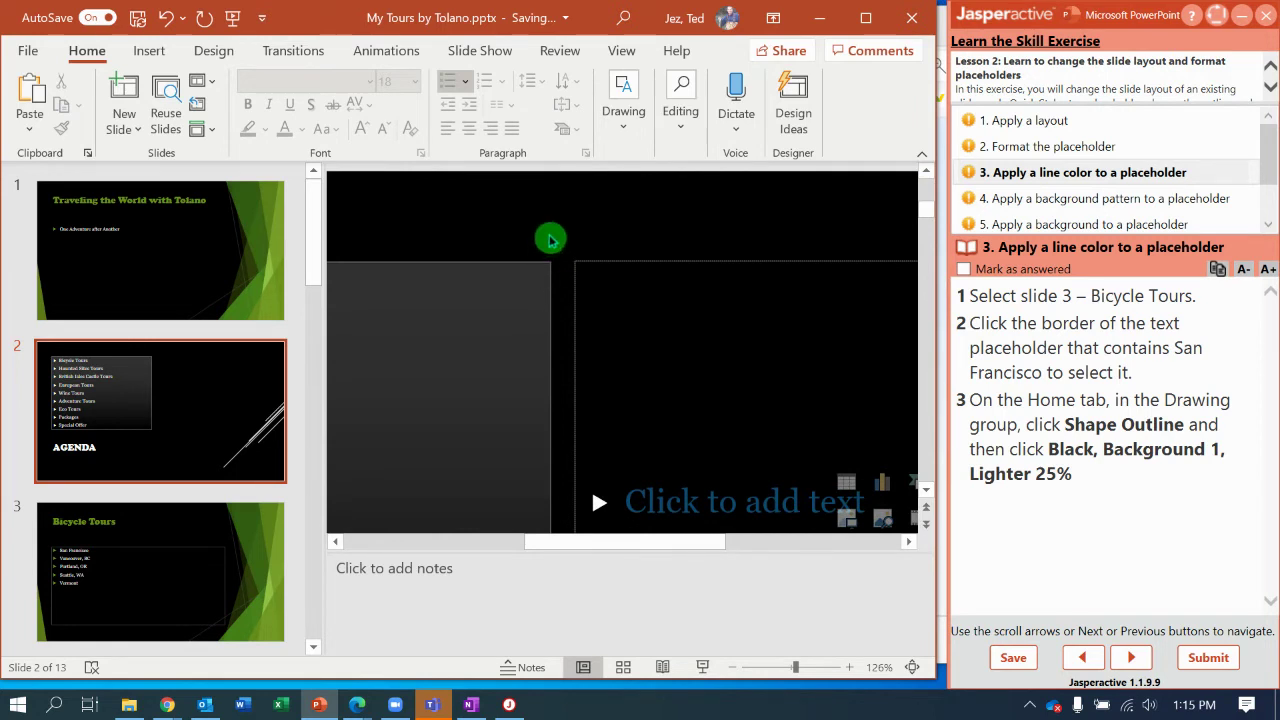
pyautogui.click(763, 668)
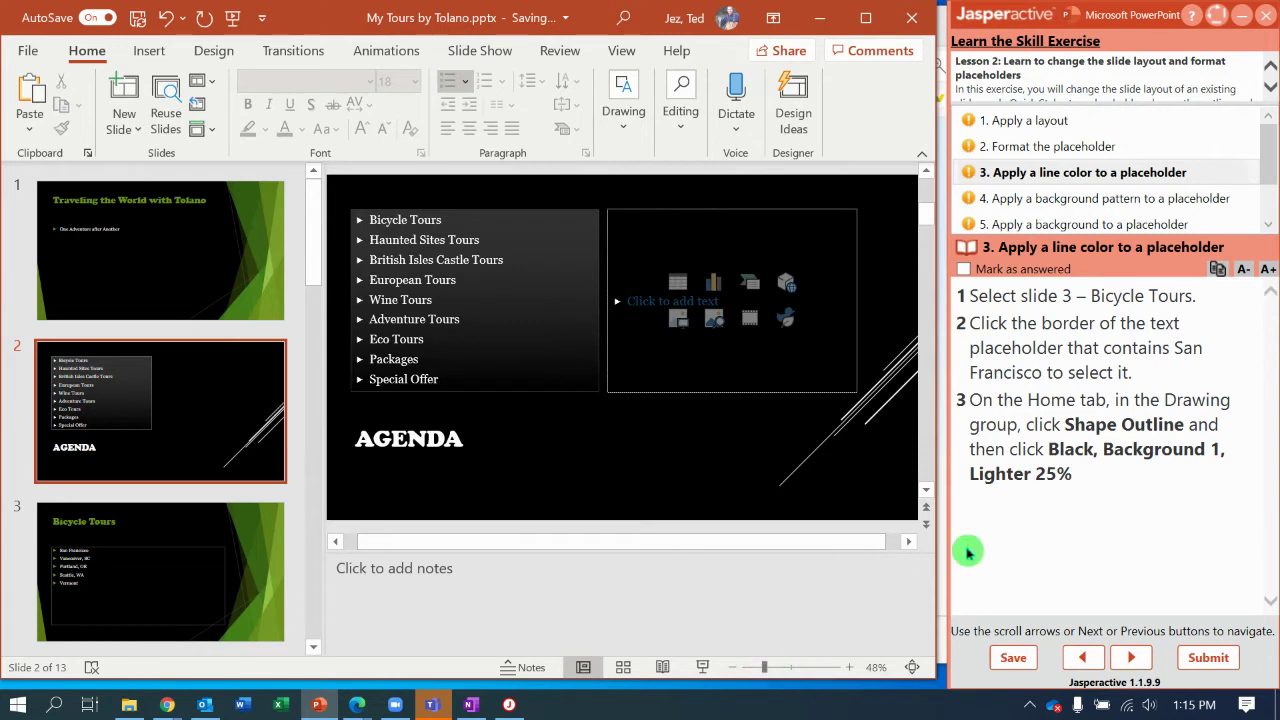
# - Advance Jasperactive to the background pattern task and select slide 2's tour list placeholder
pyautogui.click(1129, 658)
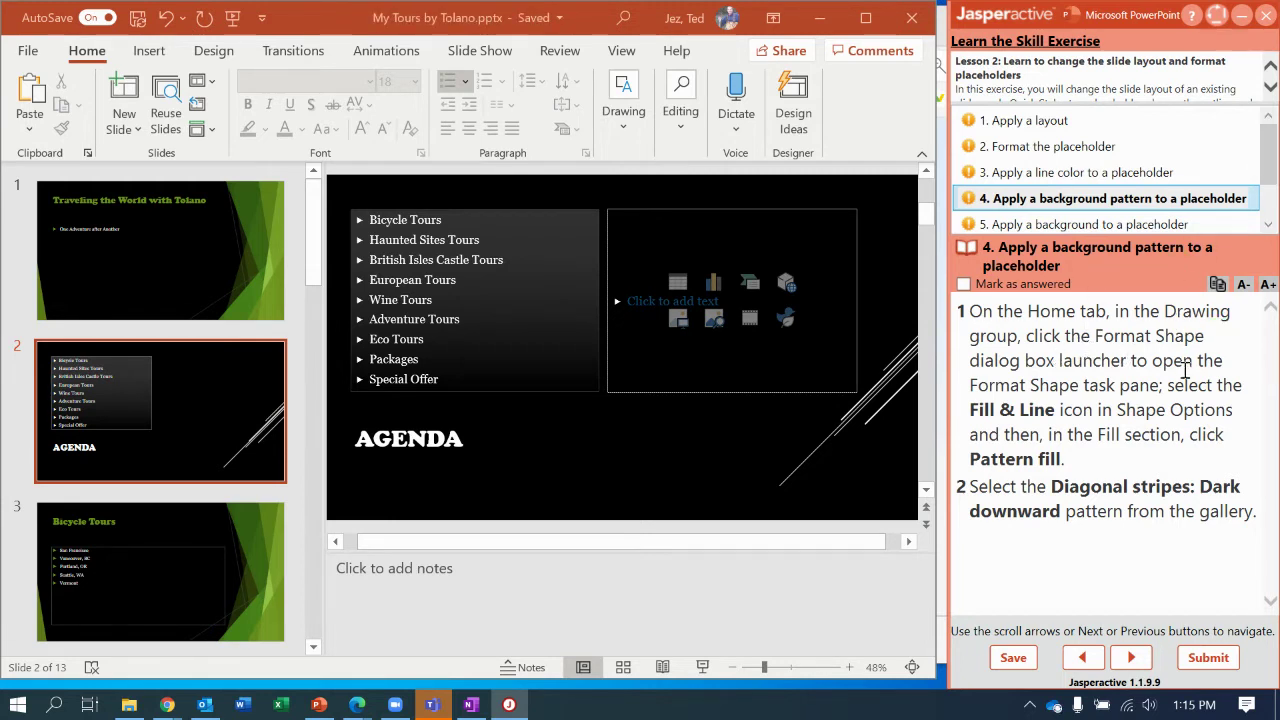
pyautogui.click(527, 390)
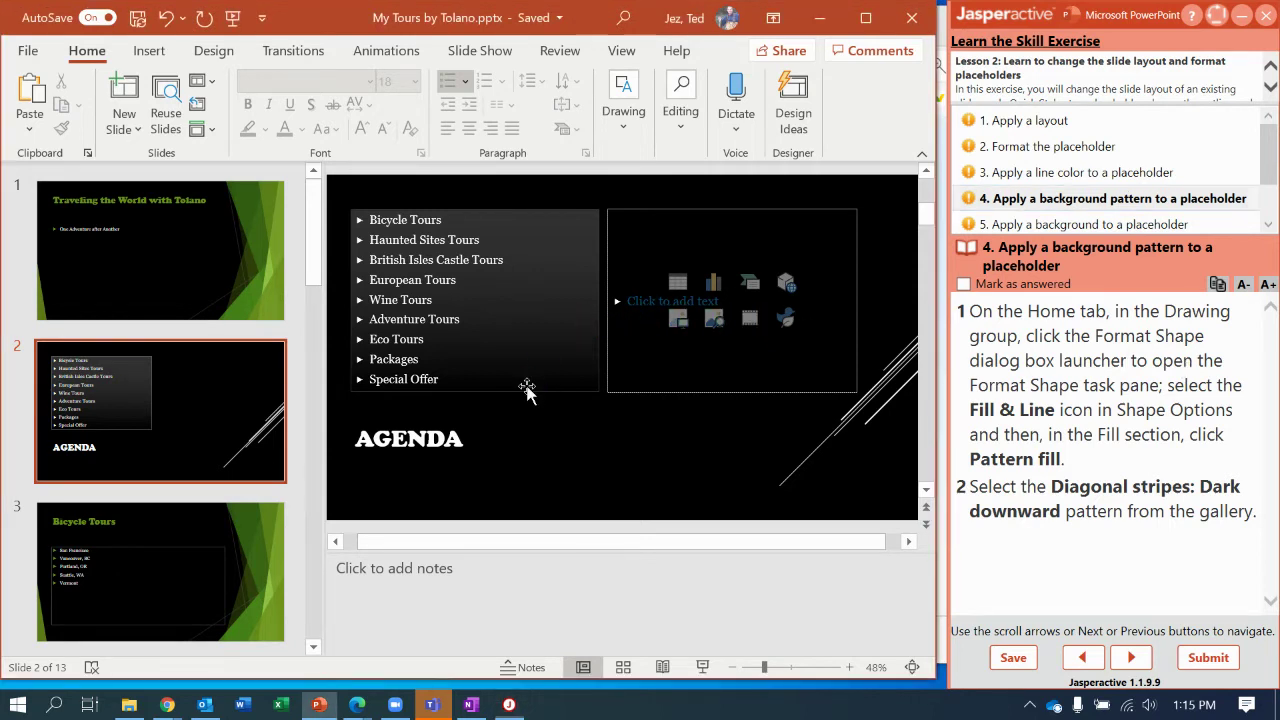
pyautogui.click(531, 370)
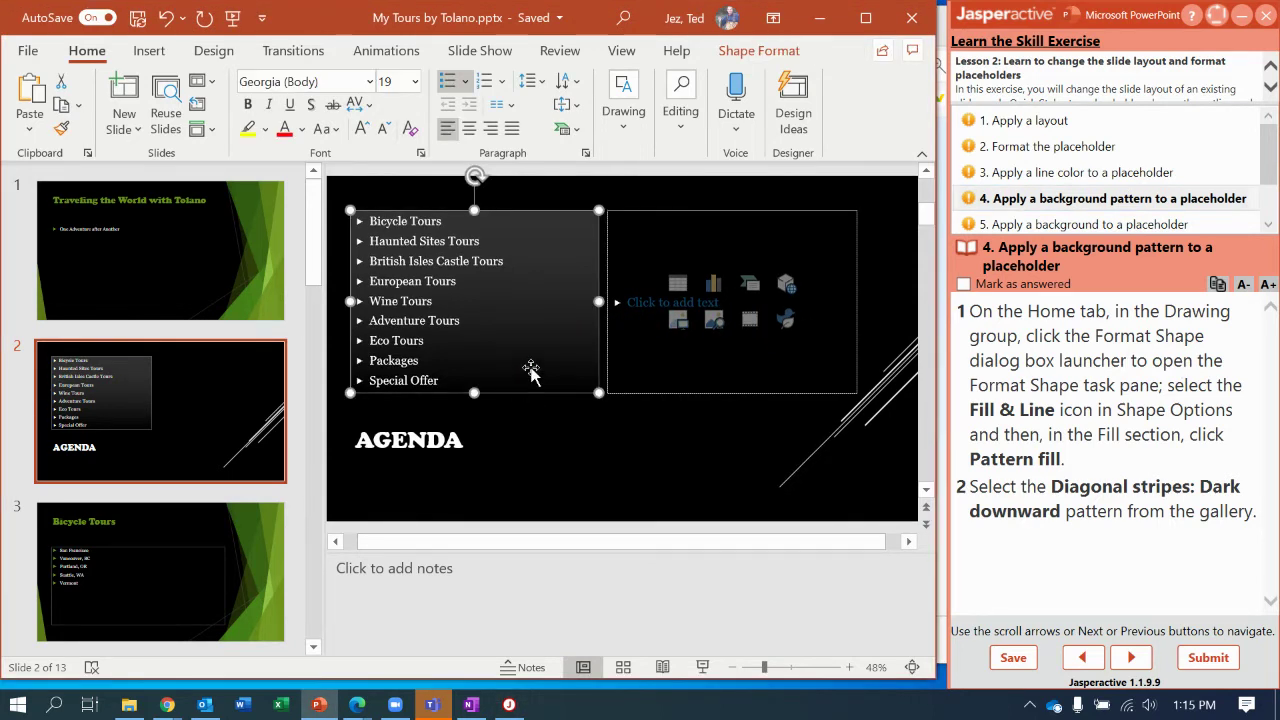
# - Open the Format Shape pane via the Drawing group's dialog launcher
pyautogui.click(624, 120)
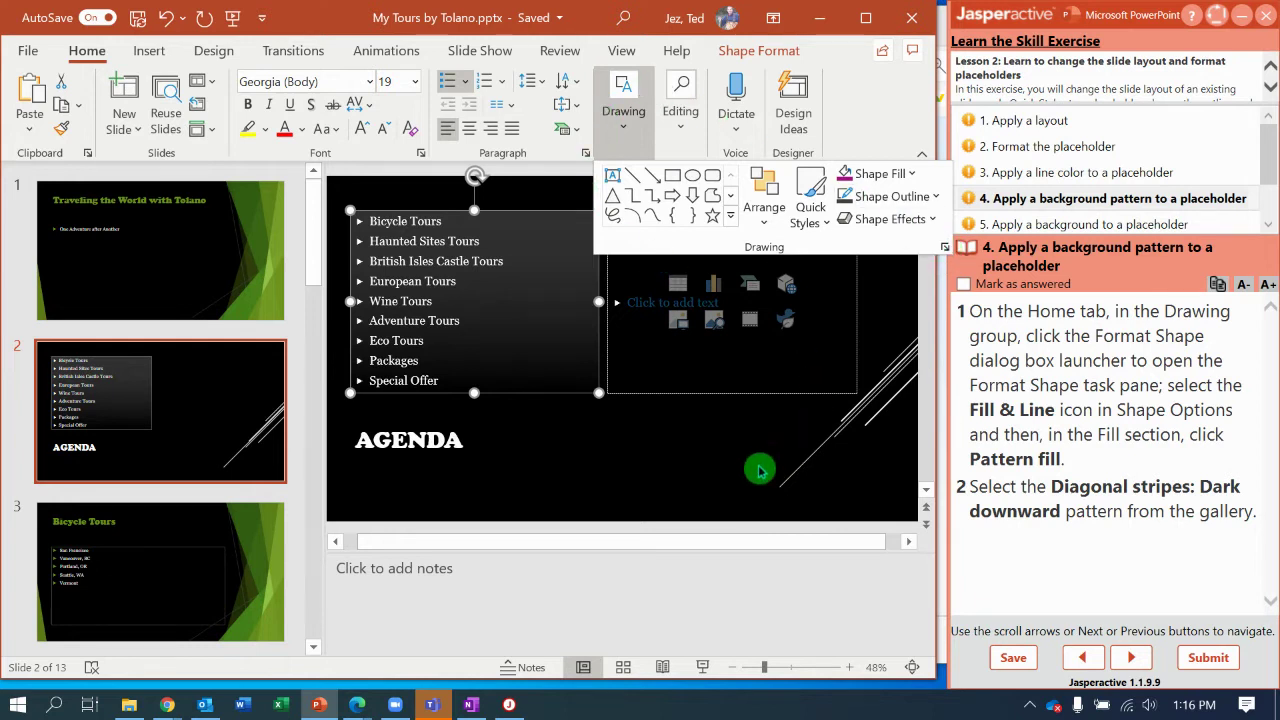
pyautogui.click(731, 481)
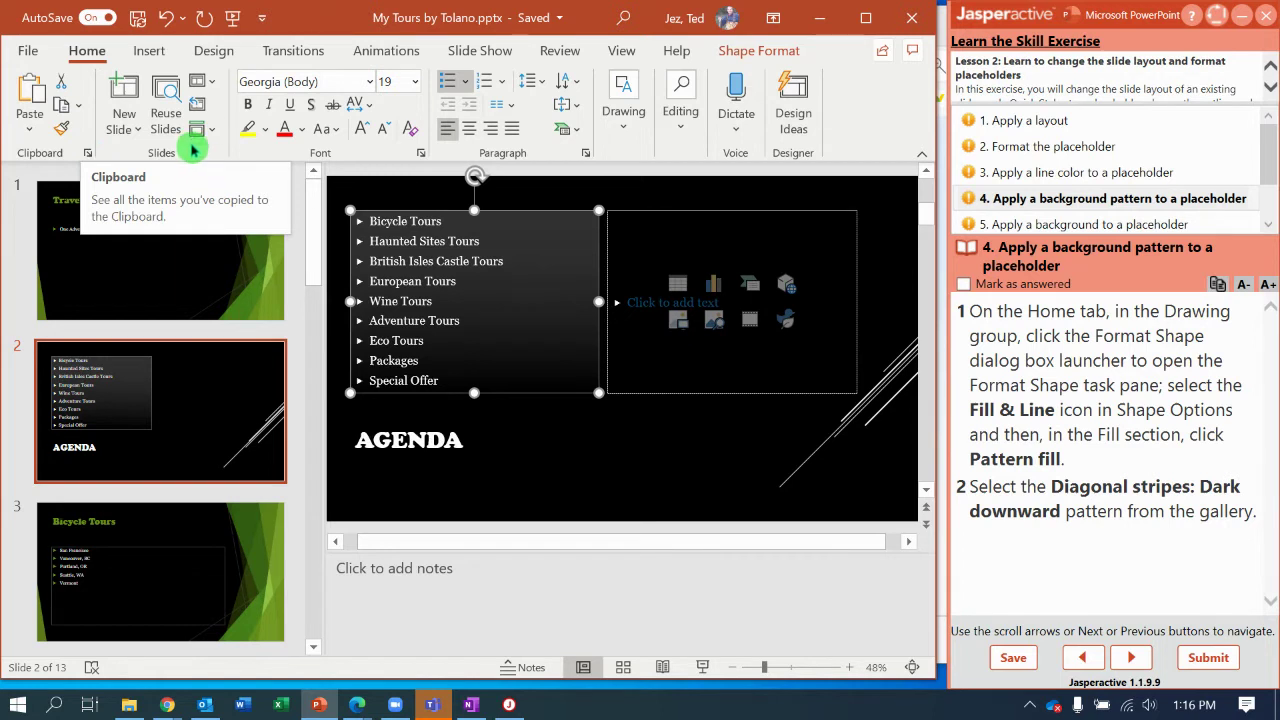
pyautogui.click(636, 134)
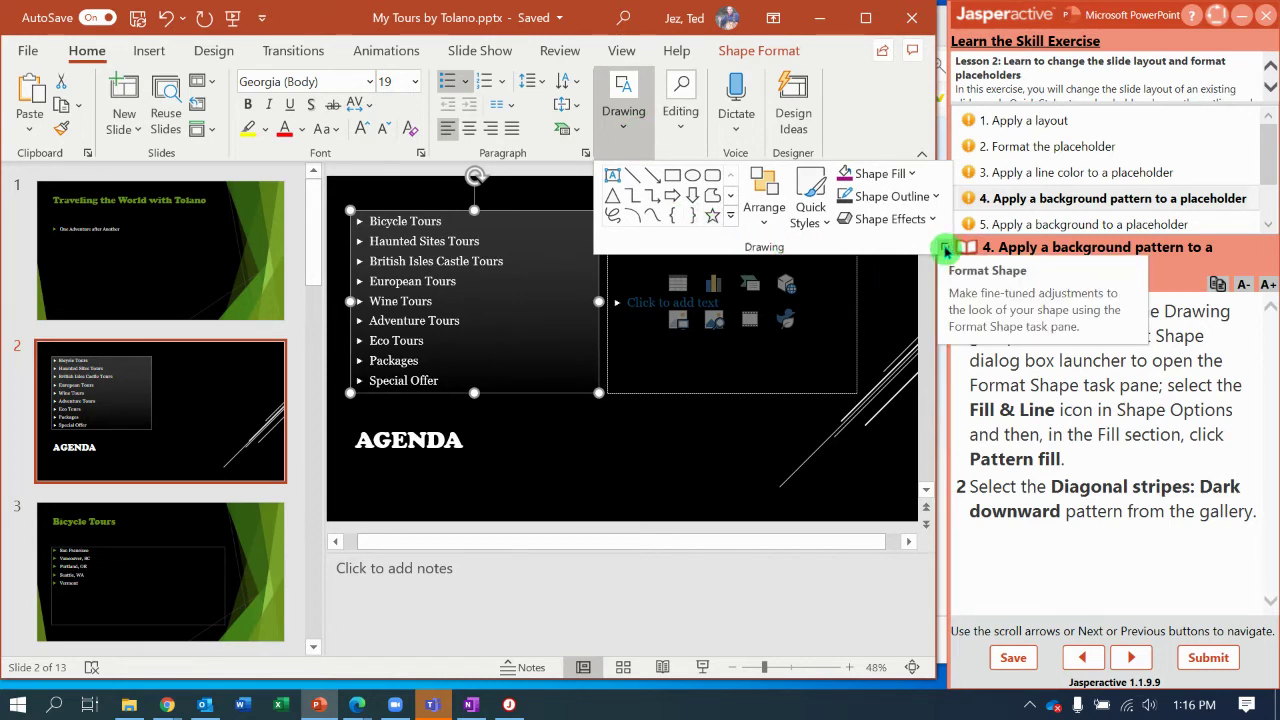
pyautogui.click(946, 250)
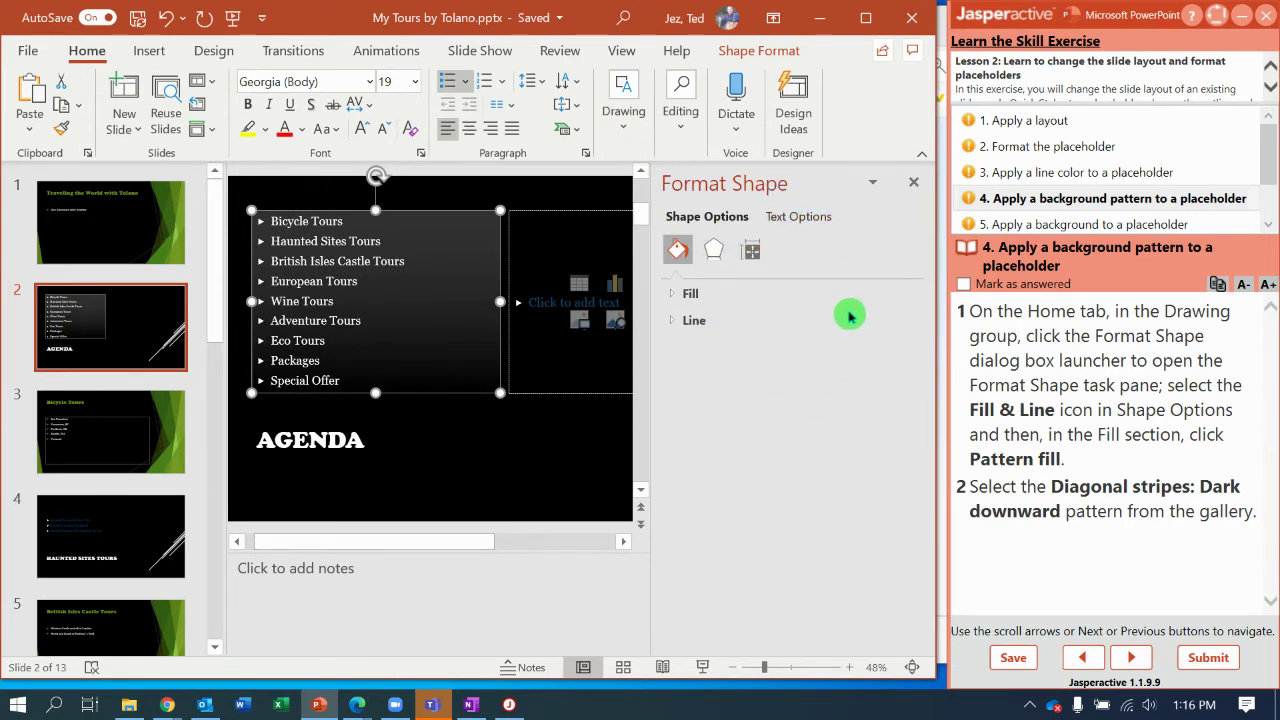
# - Fill slide 2's tour list placeholder with the Diagonal stripes: Dark downward pattern
pyautogui.click(678, 296)
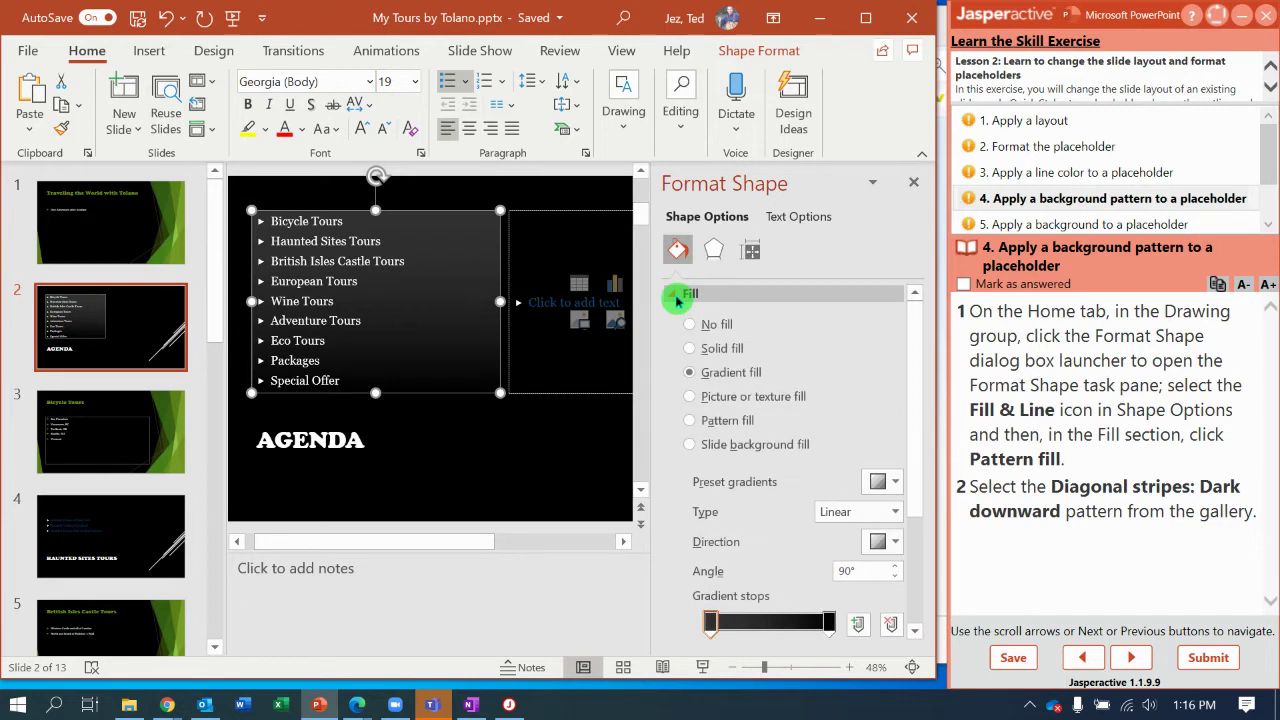
pyautogui.moveTo(920, 357); pyautogui.dragTo(922, 511)
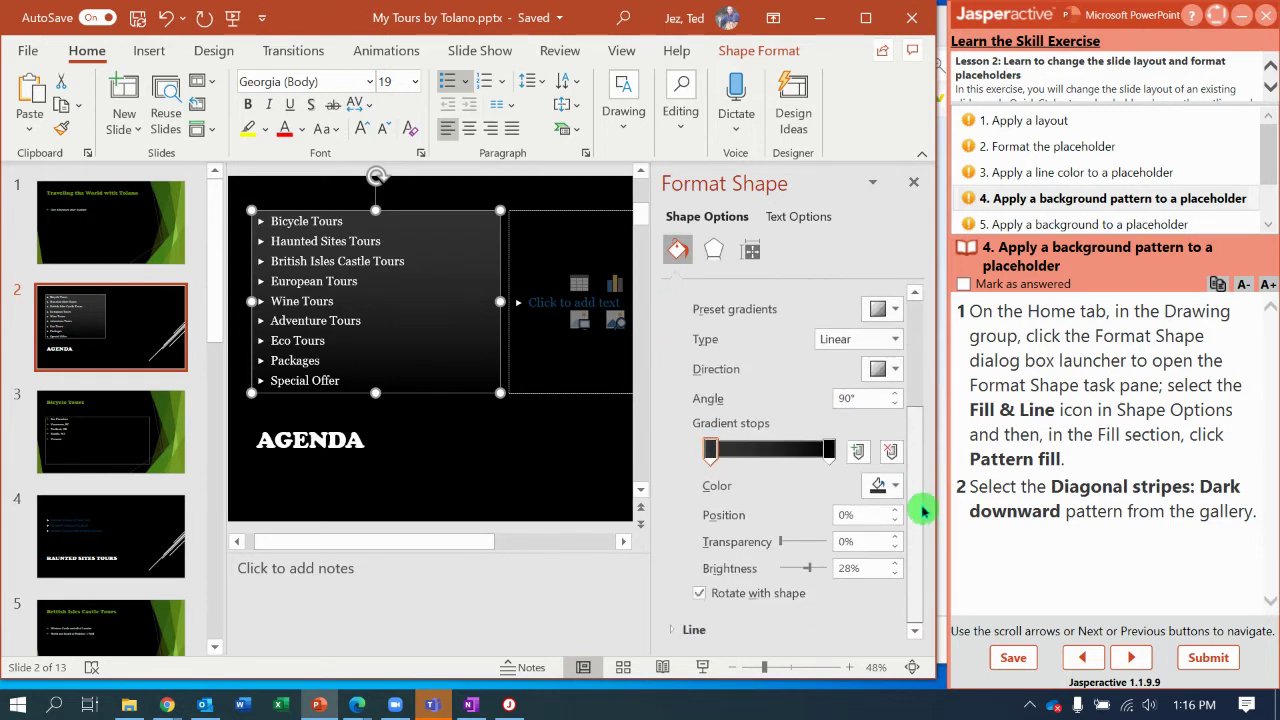
pyautogui.click(670, 631)
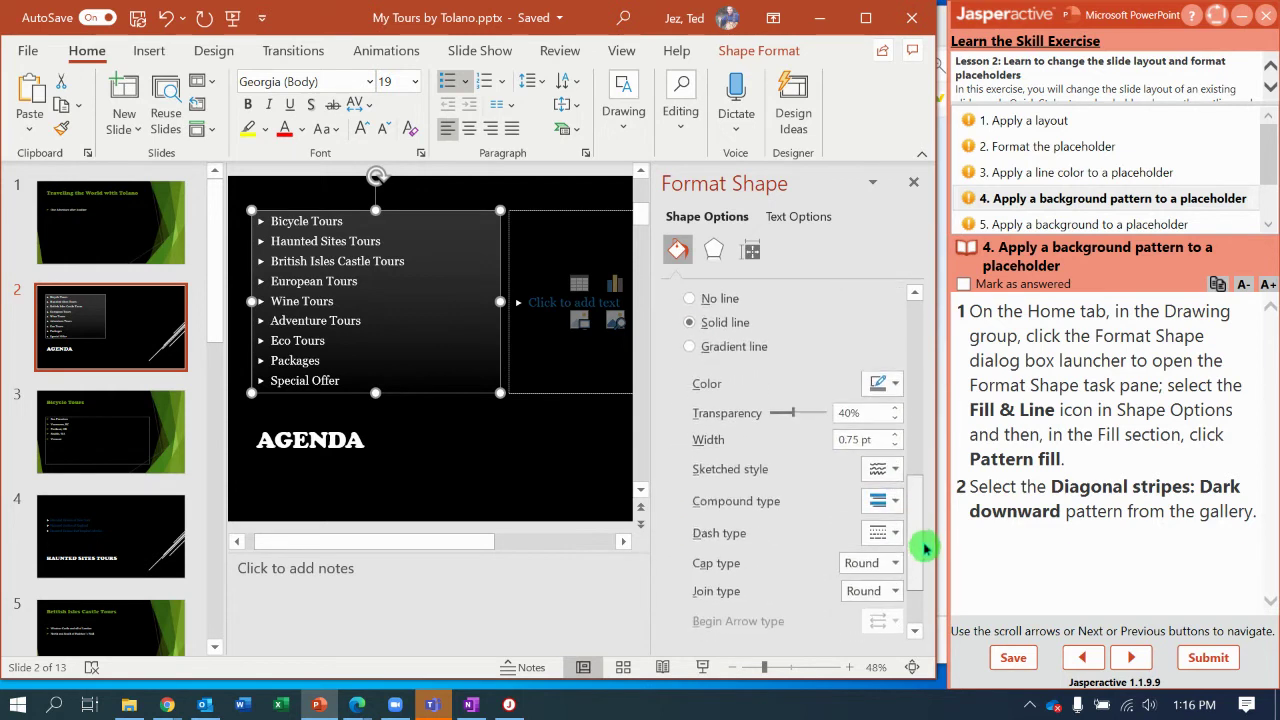
pyautogui.moveTo(929, 566); pyautogui.dragTo(932, 340)
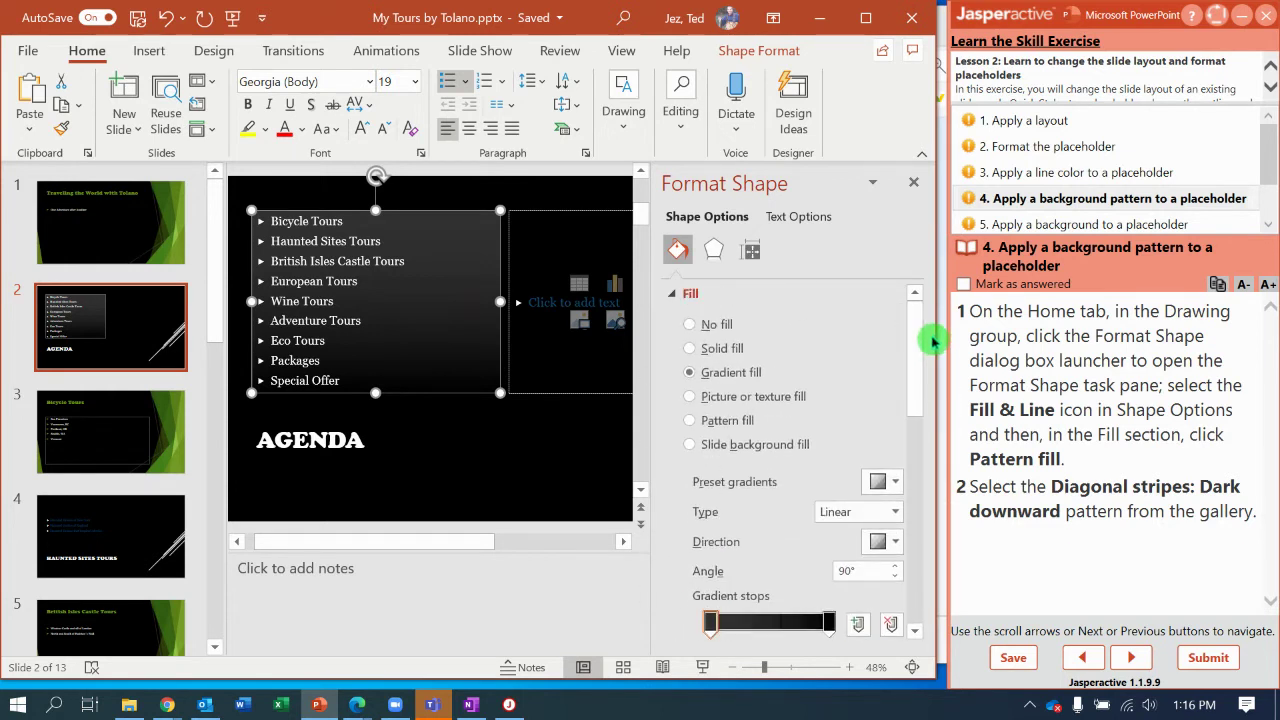
pyautogui.click(690, 421)
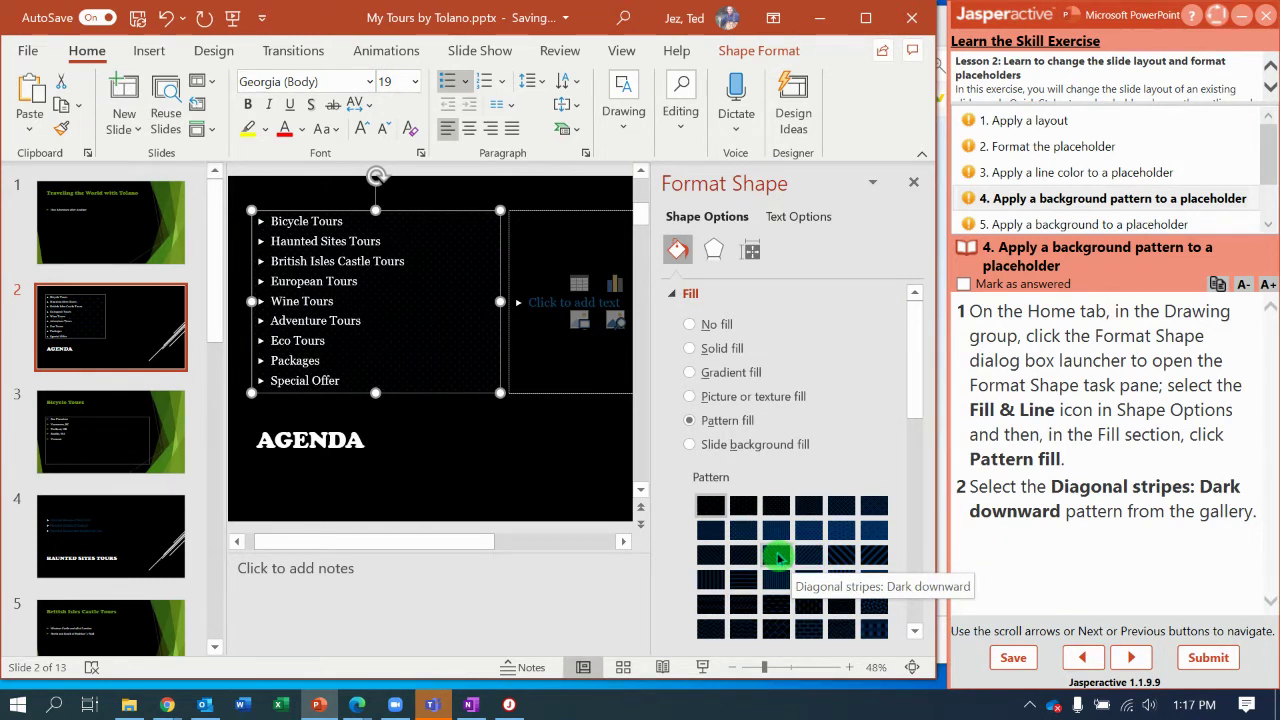
pyautogui.click(778, 557)
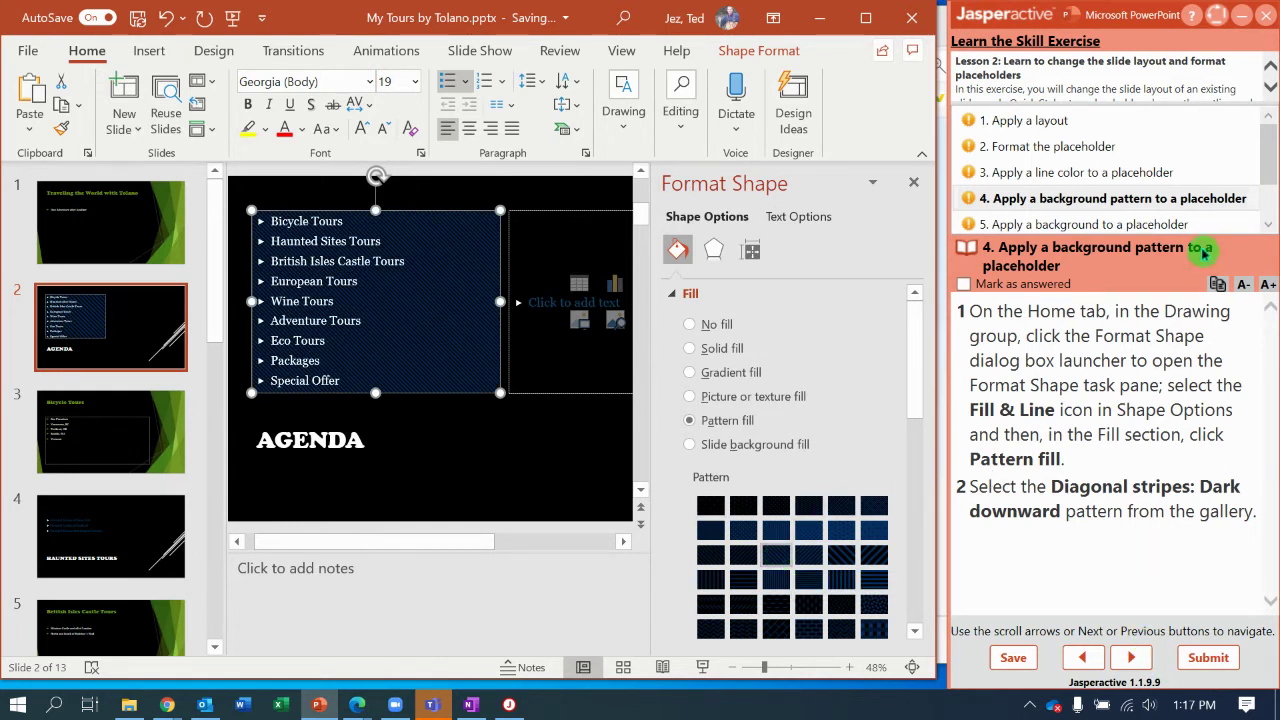
# - Review the exercise's line colour, background pattern and placeholder background instructions
pyautogui.click(1136, 174)
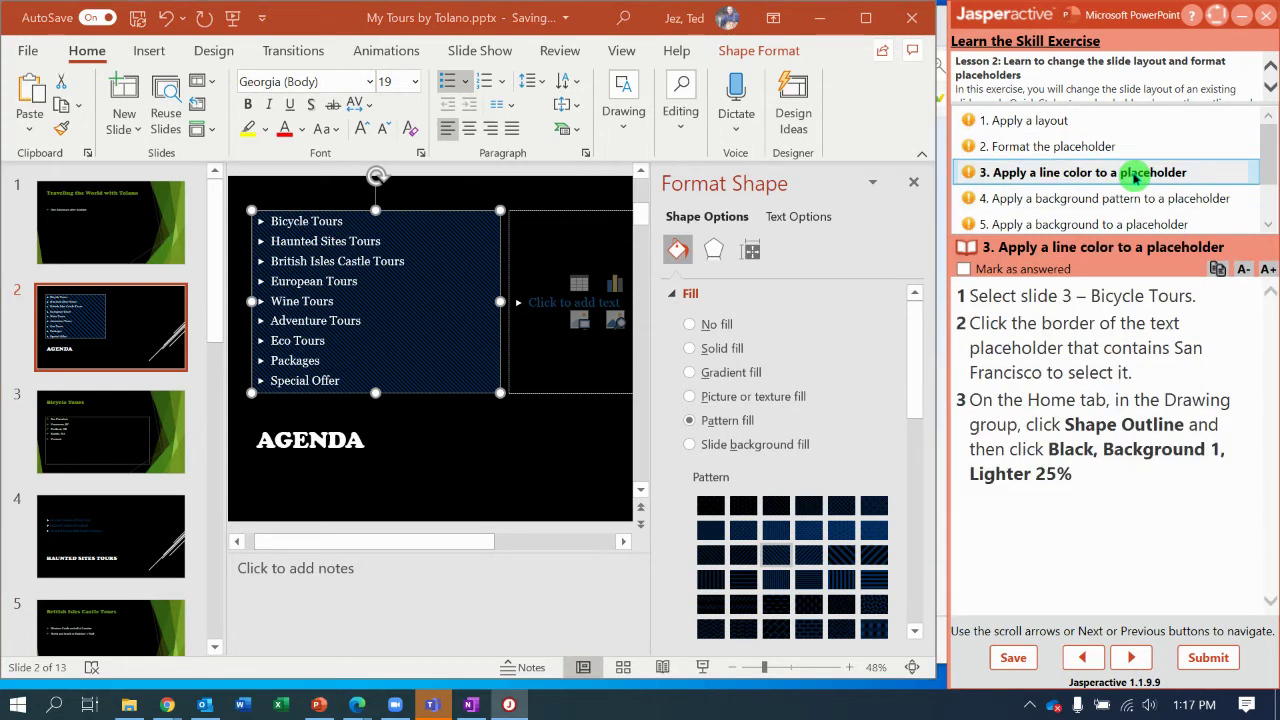
pyautogui.click(1117, 198)
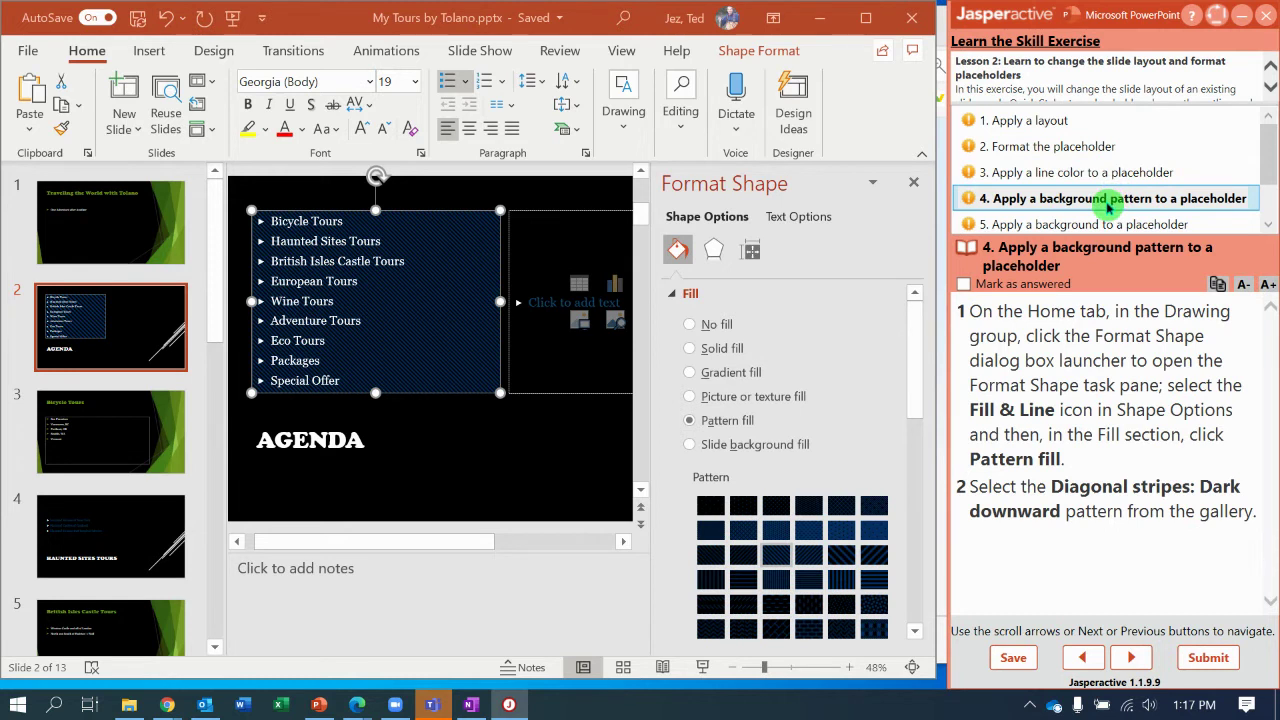
pyautogui.click(1100, 224)
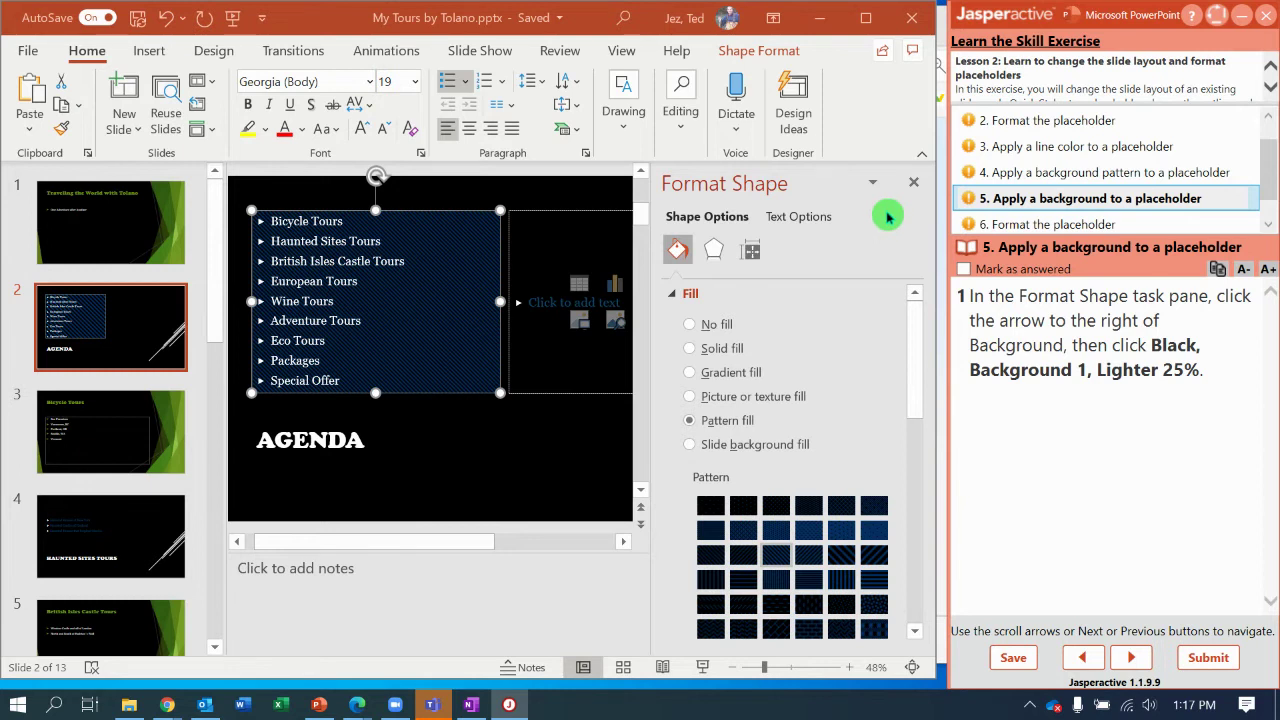
# - Make the pattern background Black, Background 1, Lighter 25% and advance the exercise
pyautogui.click(913, 373)
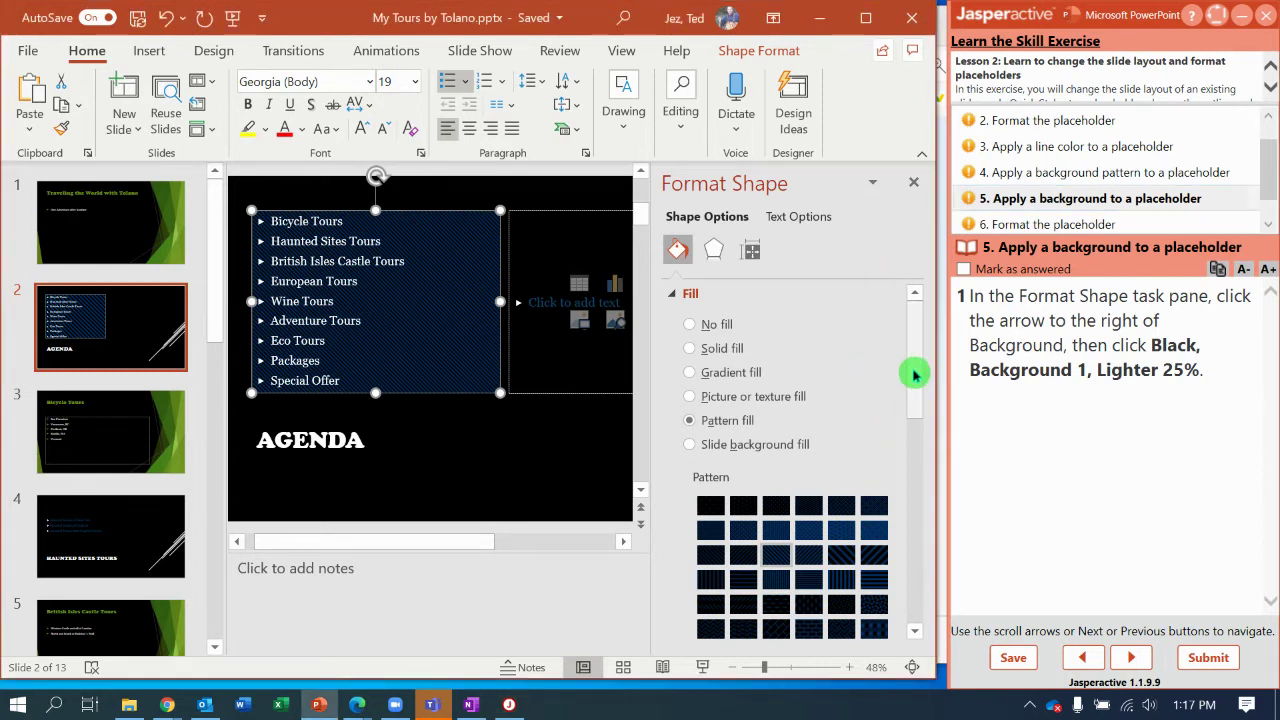
pyautogui.moveTo(919, 401); pyautogui.dragTo(919, 500)
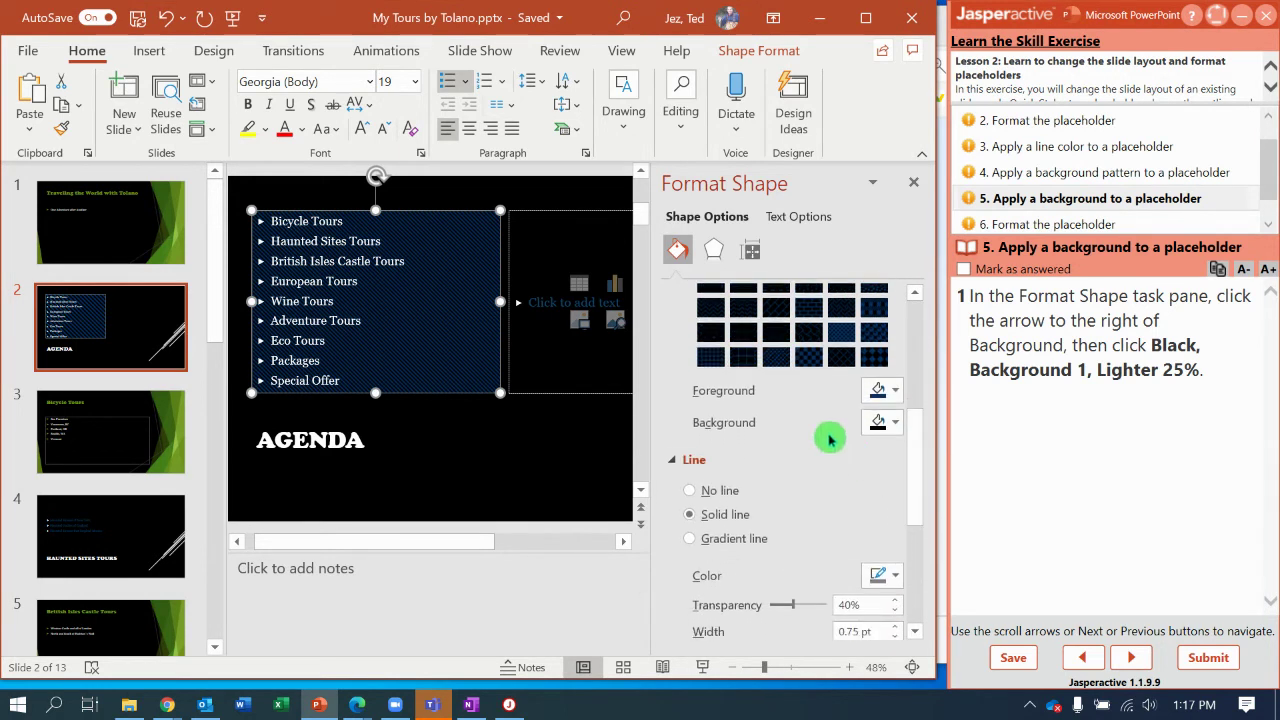
pyautogui.click(896, 424)
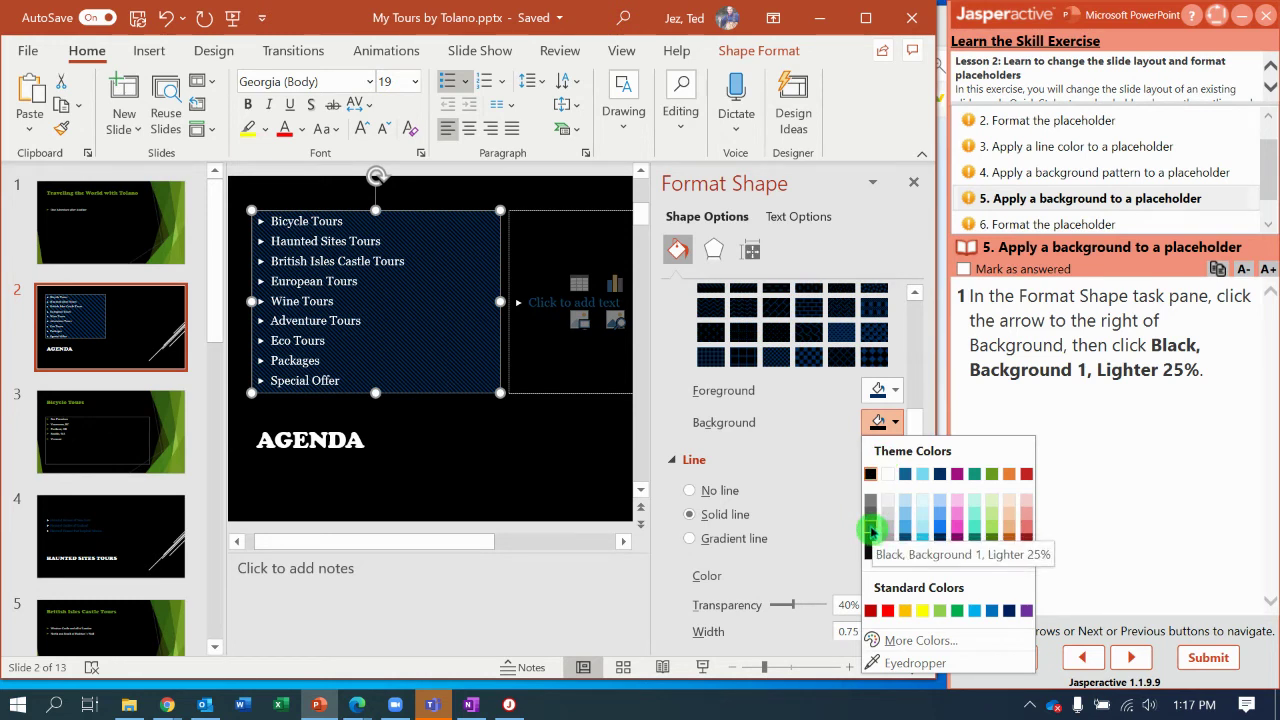
pyautogui.click(872, 530)
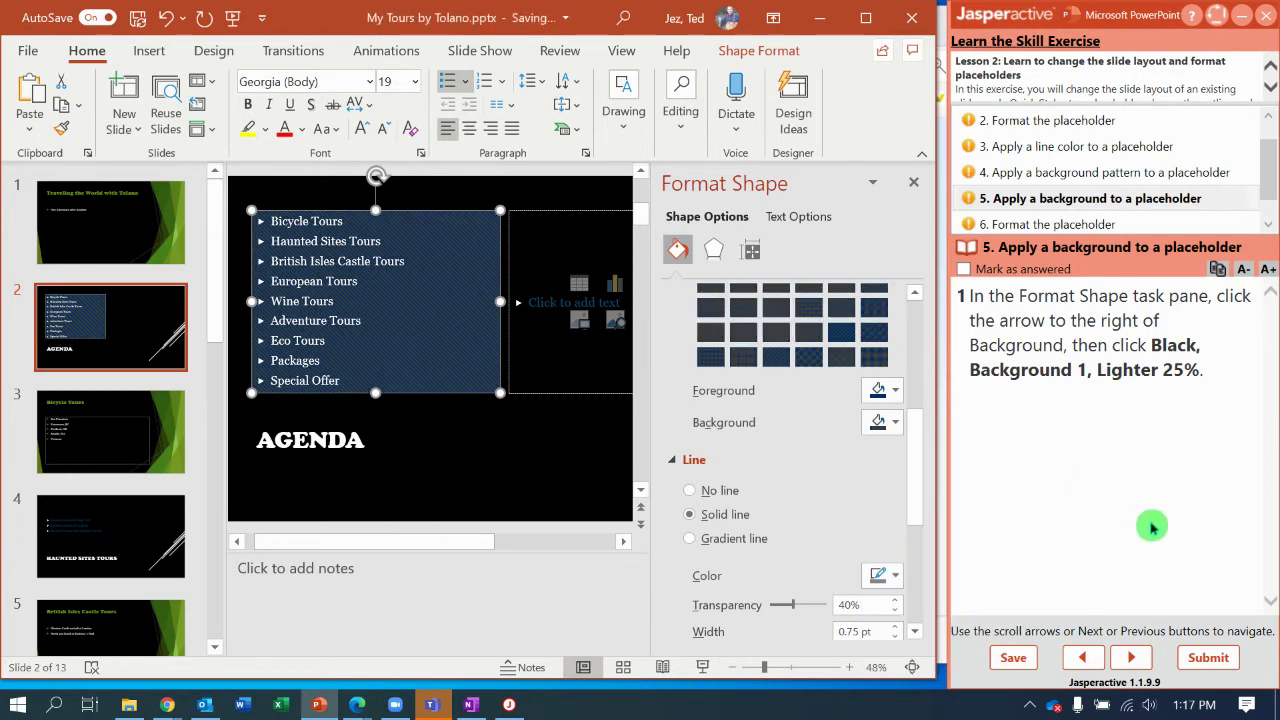
pyautogui.click(1138, 660)
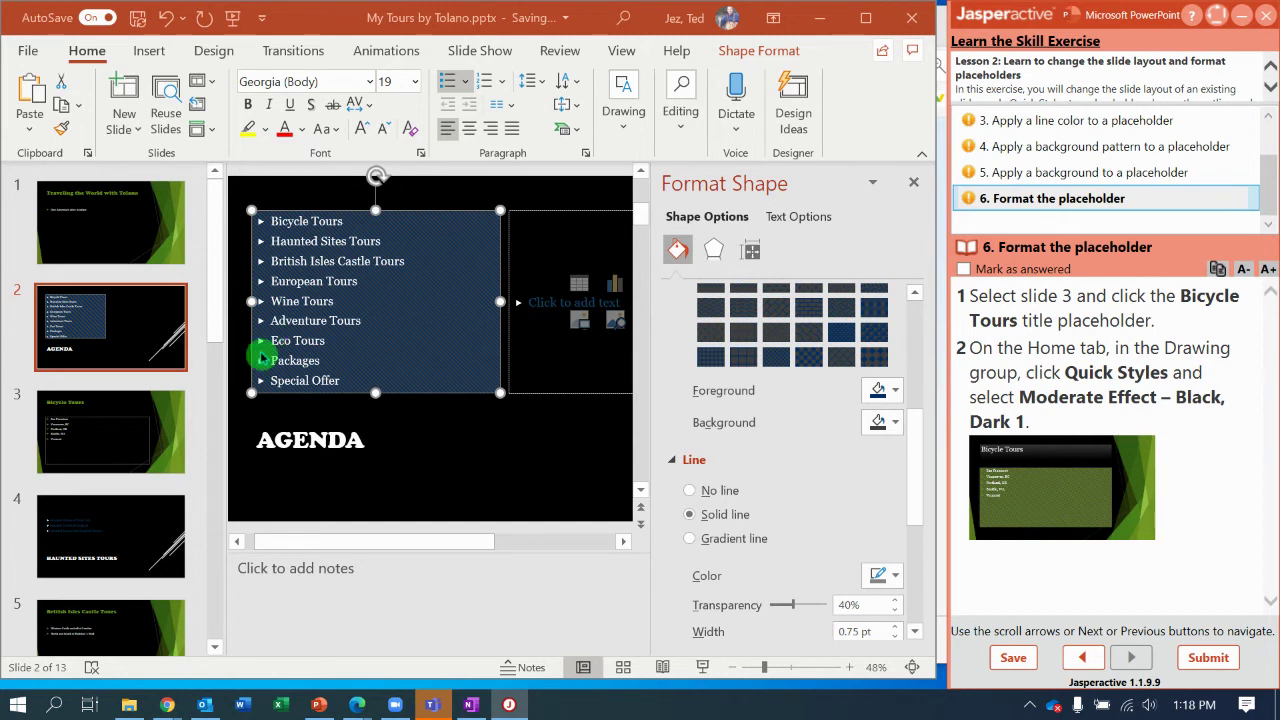
# - Open slide 3, Bicycle Tours, from the slide thumbnails
pyautogui.click(108, 411)
pyautogui.click(108, 411)
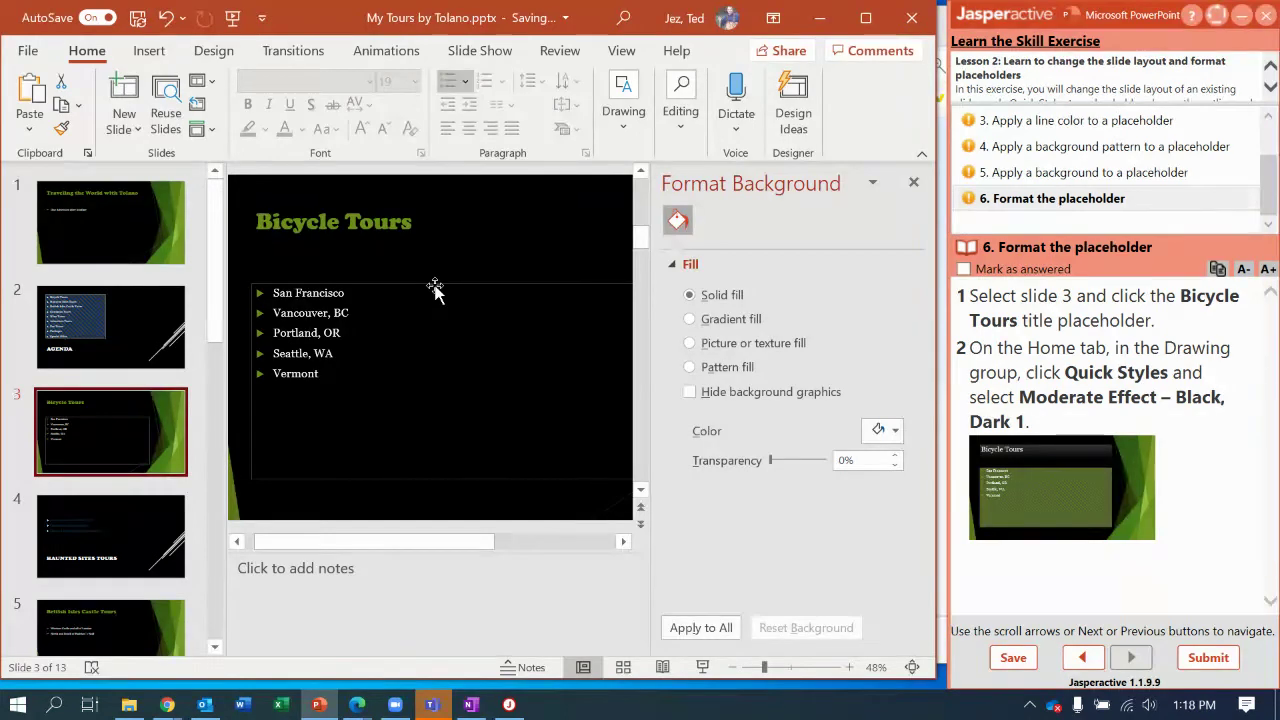
pyautogui.click(469, 226)
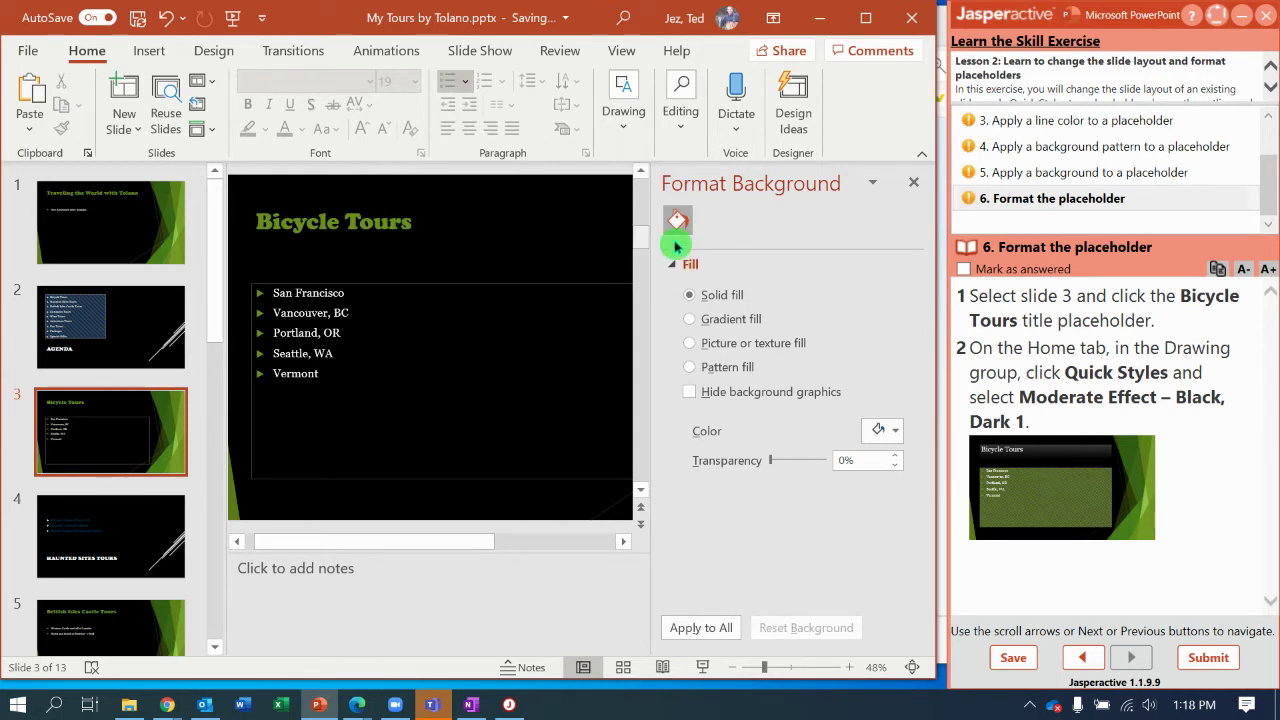
# - Give slide 3's San Francisco list placeholder a Diagonal stripes: Dark downward pattern fill
pyautogui.click(1128, 125)
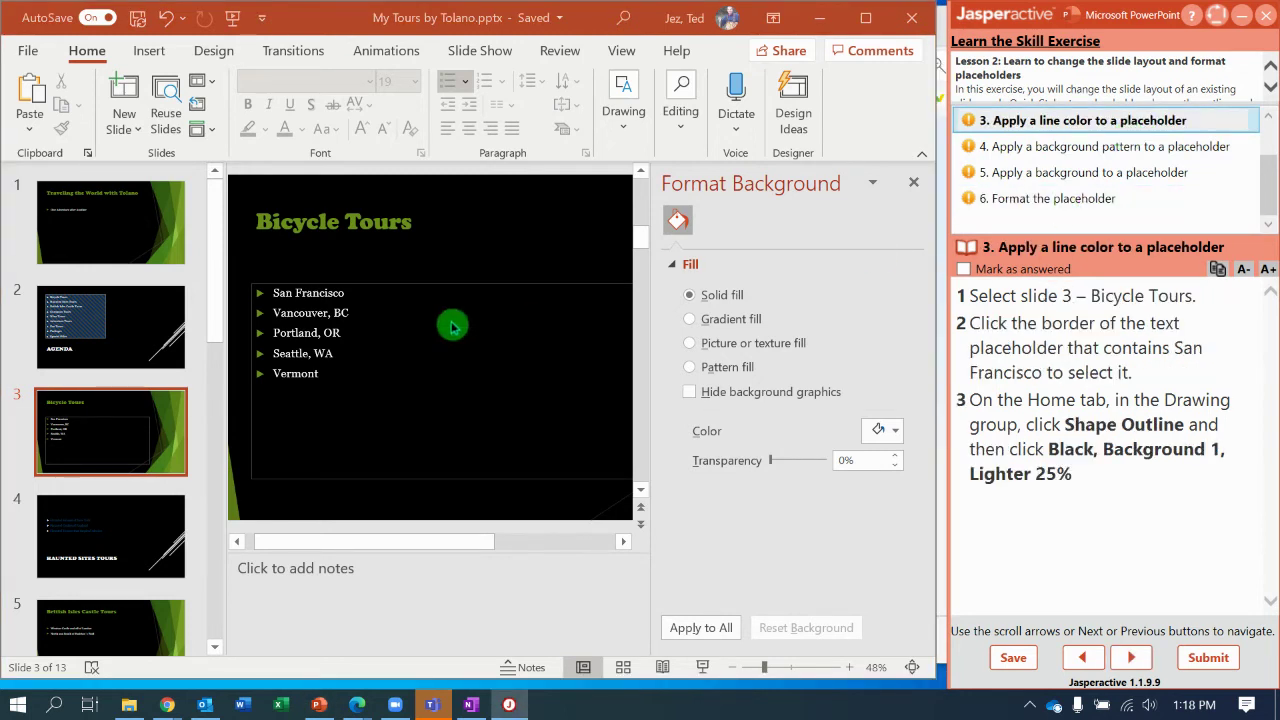
pyautogui.click(439, 293)
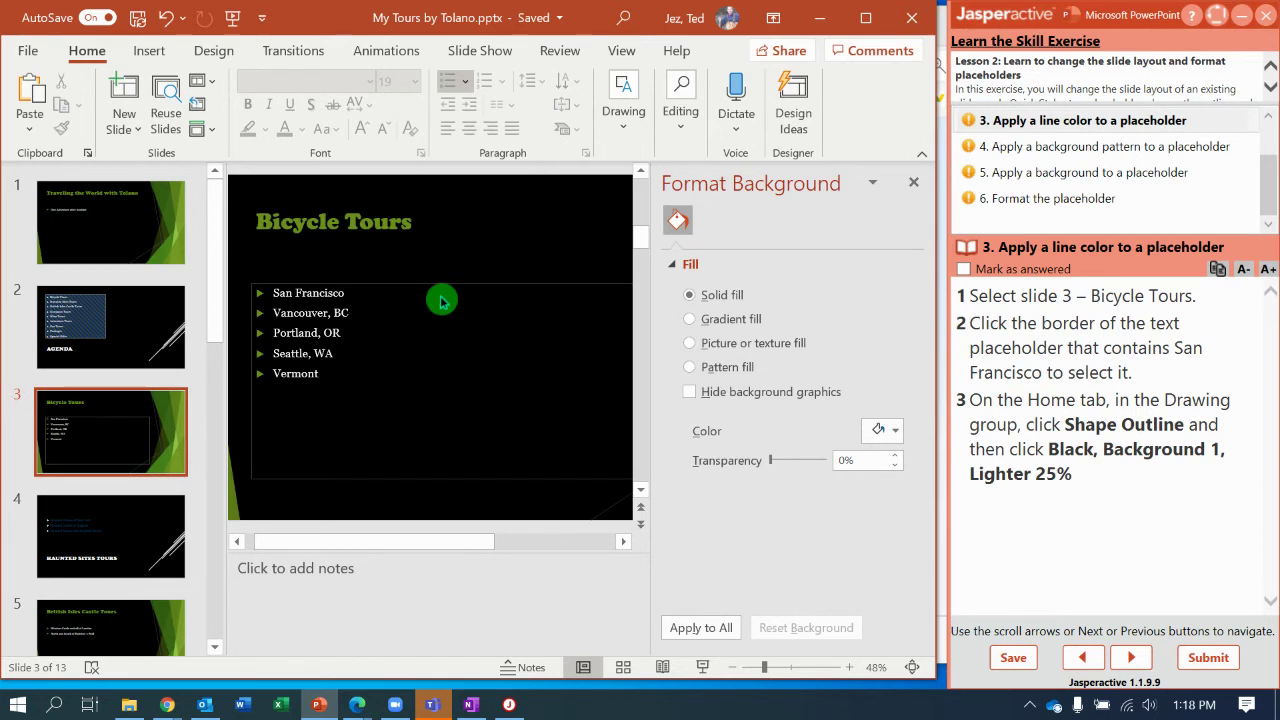
pyautogui.click(442, 286)
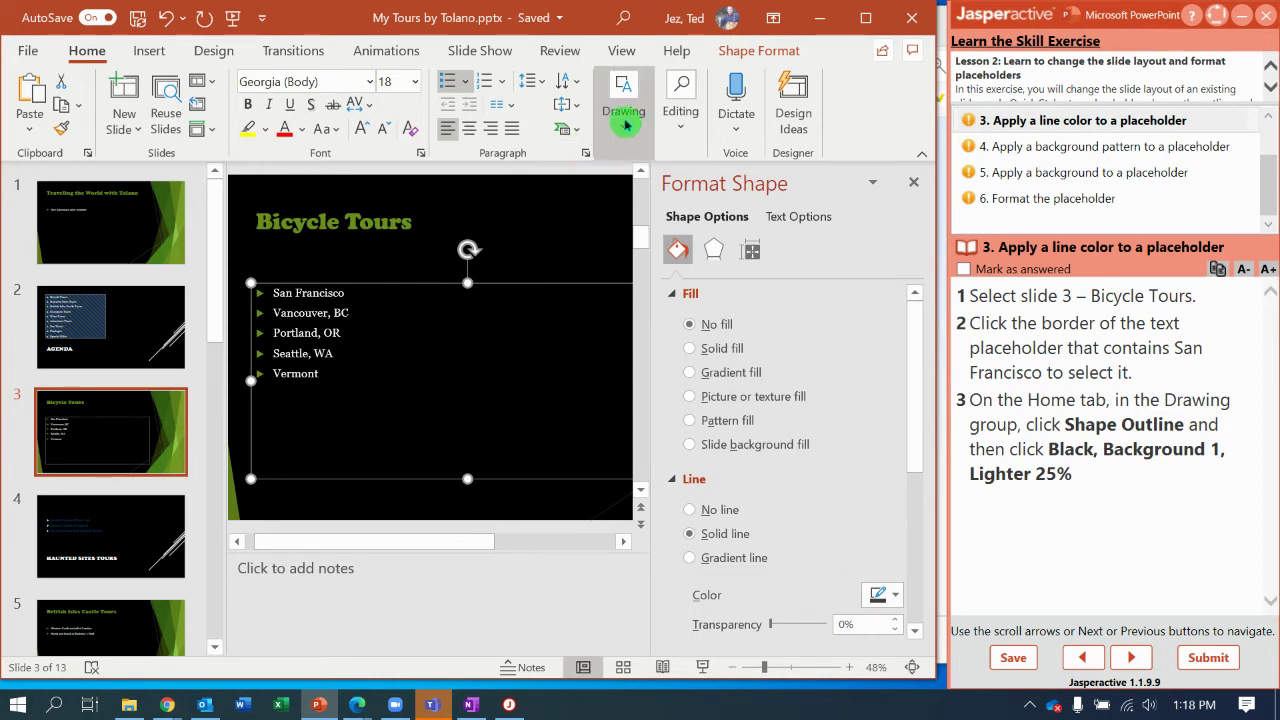
pyautogui.click(689, 421)
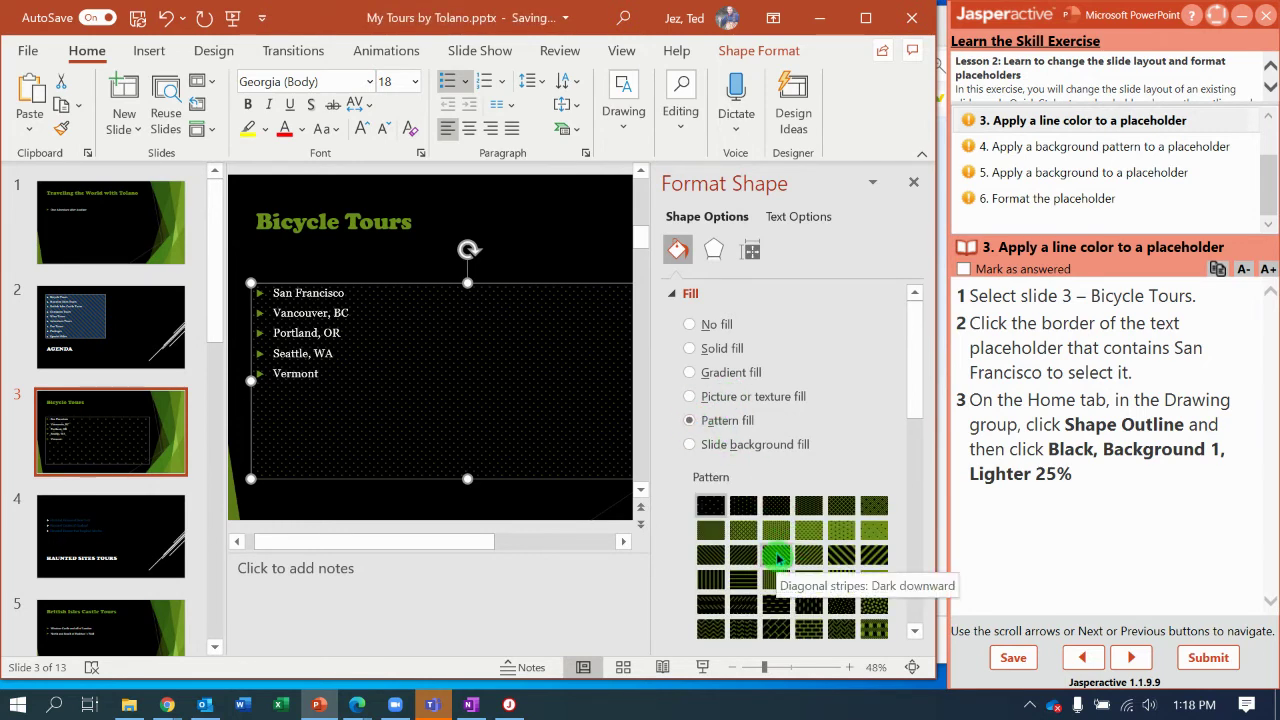
pyautogui.click(776, 557)
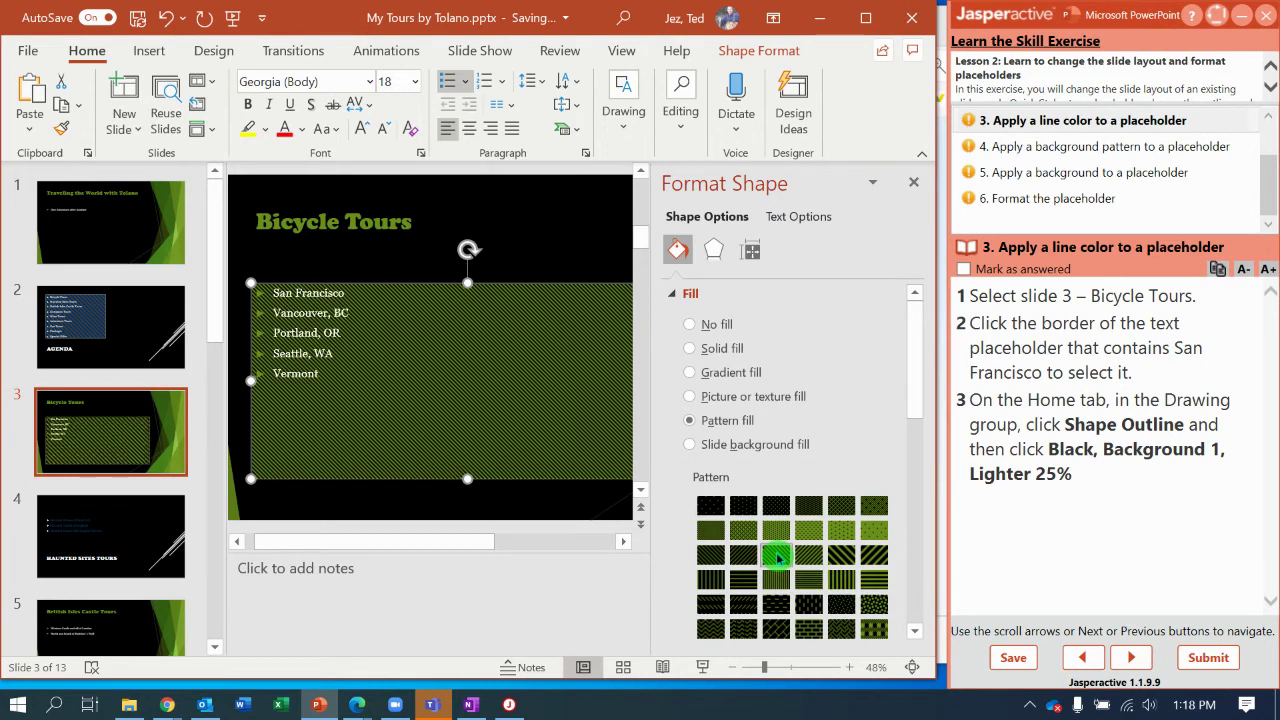
# - Set the pattern background to Black, Background 1, Lighter 25% and review tasks 4 and 5
pyautogui.moveTo(914, 391); pyautogui.dragTo(917, 497)
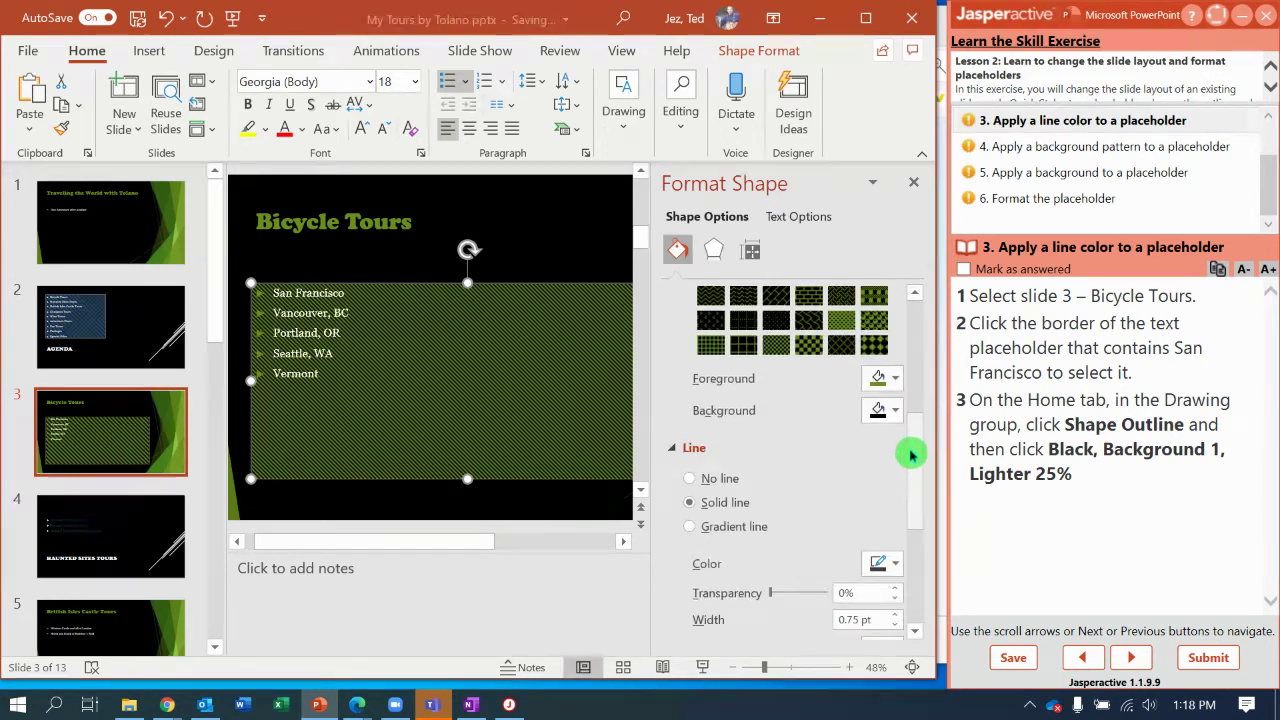
pyautogui.click(895, 412)
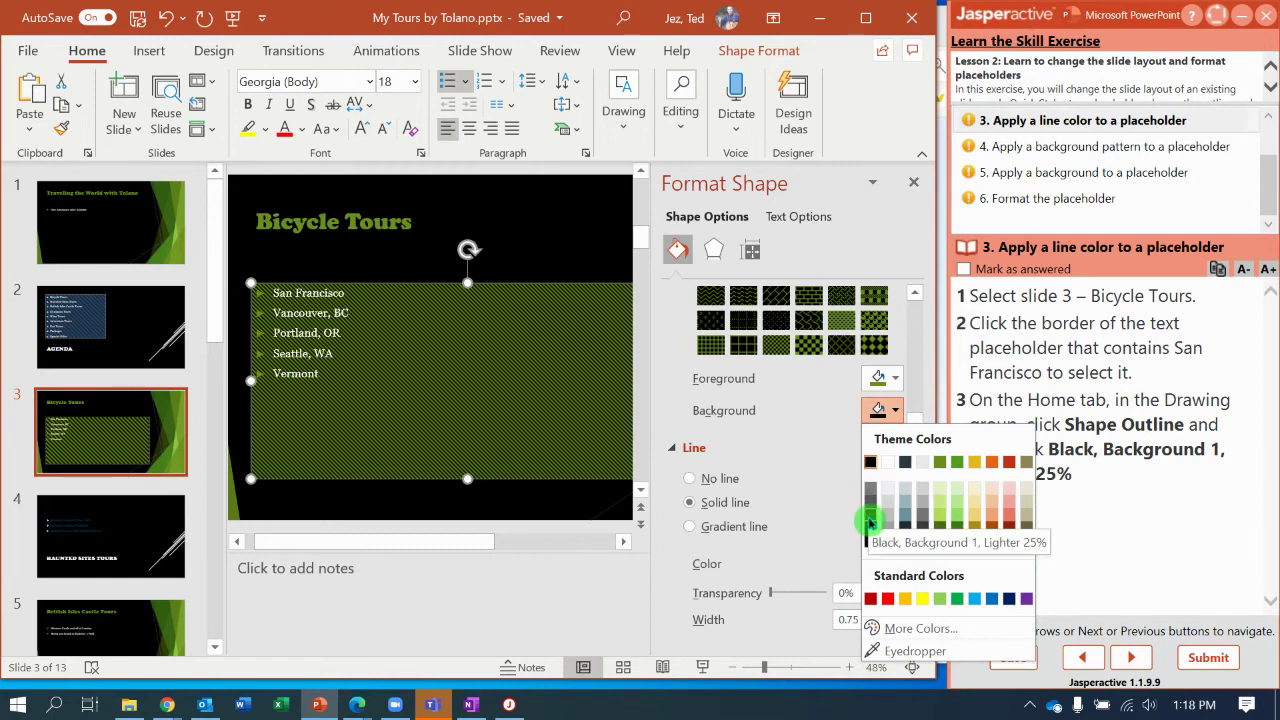
pyautogui.click(869, 515)
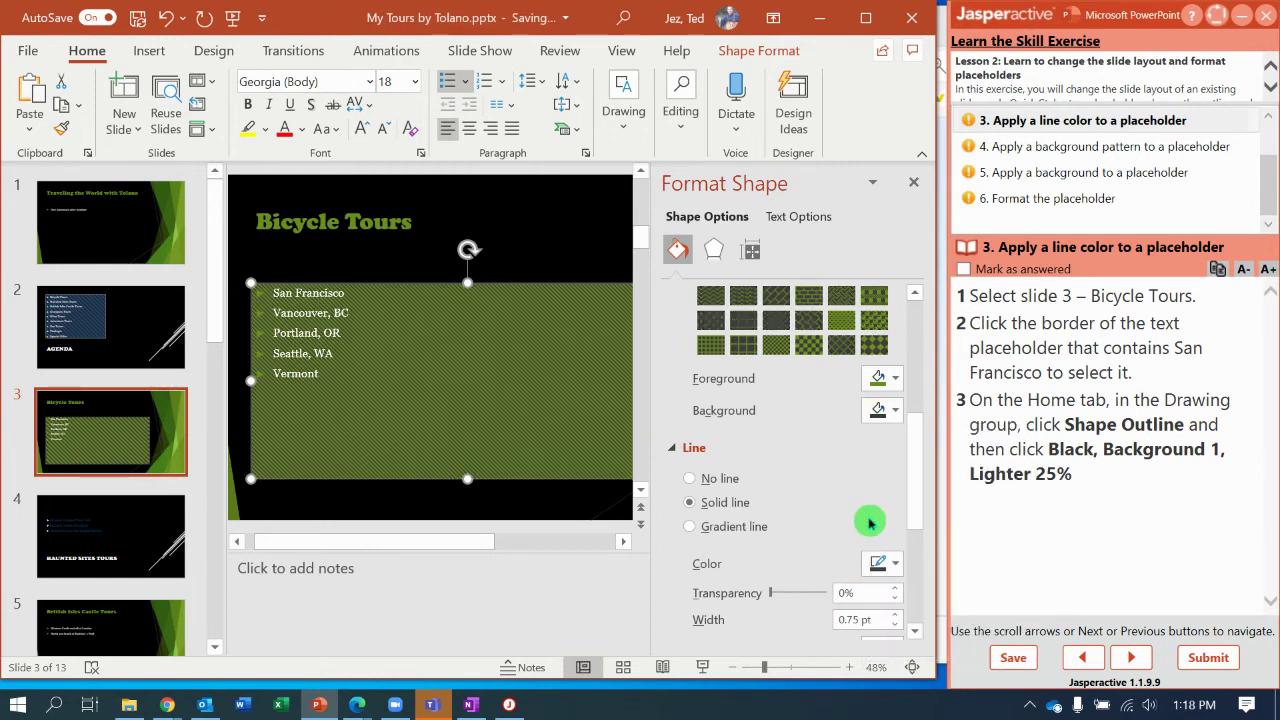
pyautogui.click(1055, 146)
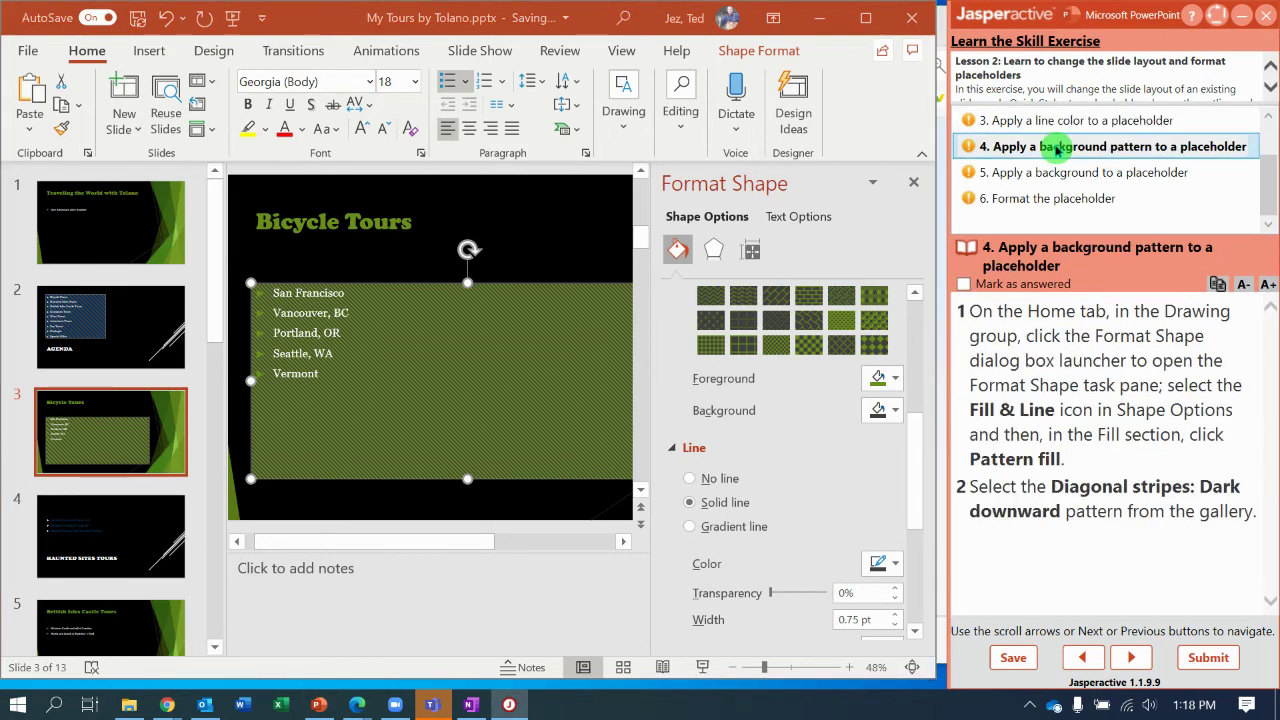
pyautogui.click(1050, 175)
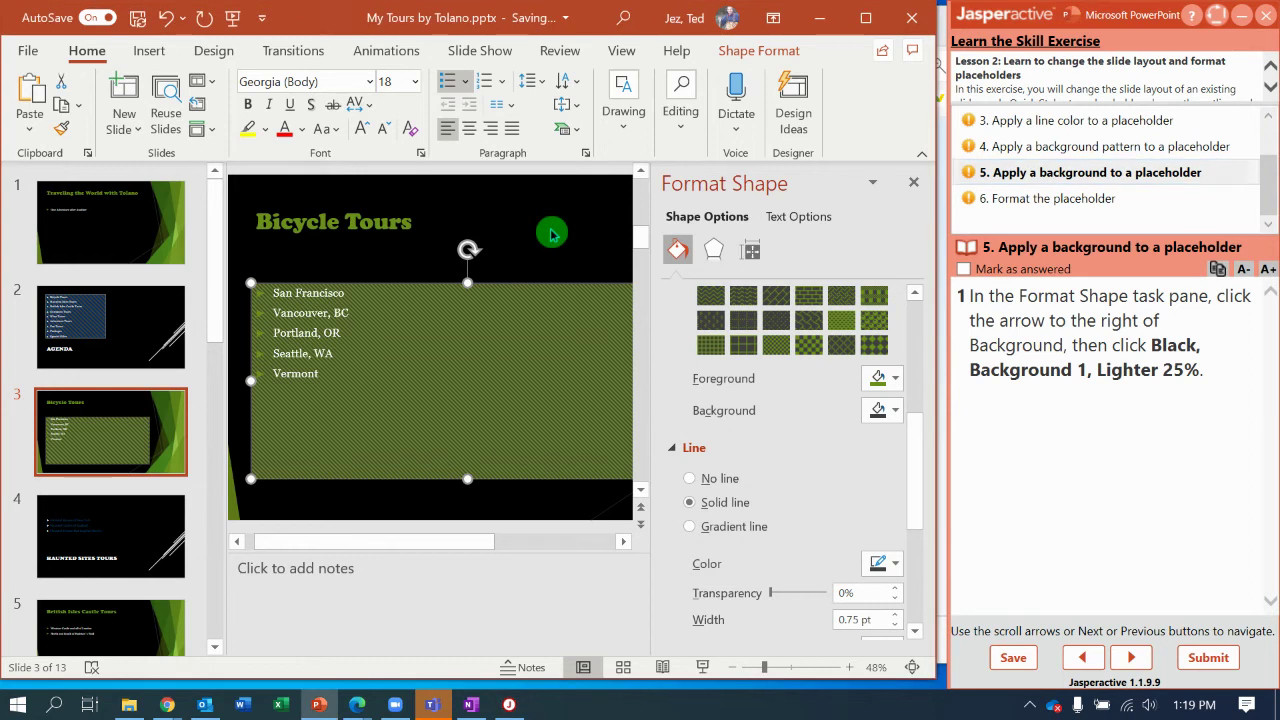
pyautogui.click(467, 214)
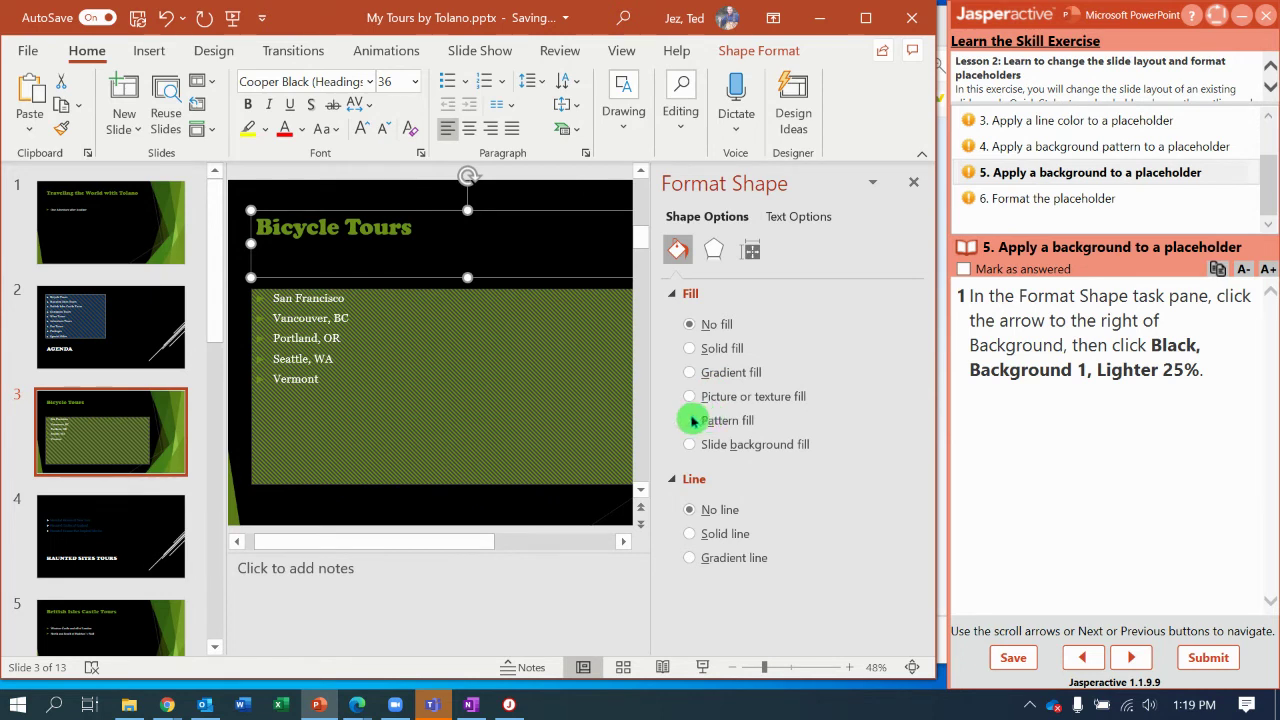
# - Apply the Moderate Effect – Black, Dark 1 shape style to the Bicycle Tours title
pyautogui.click(1019, 198)
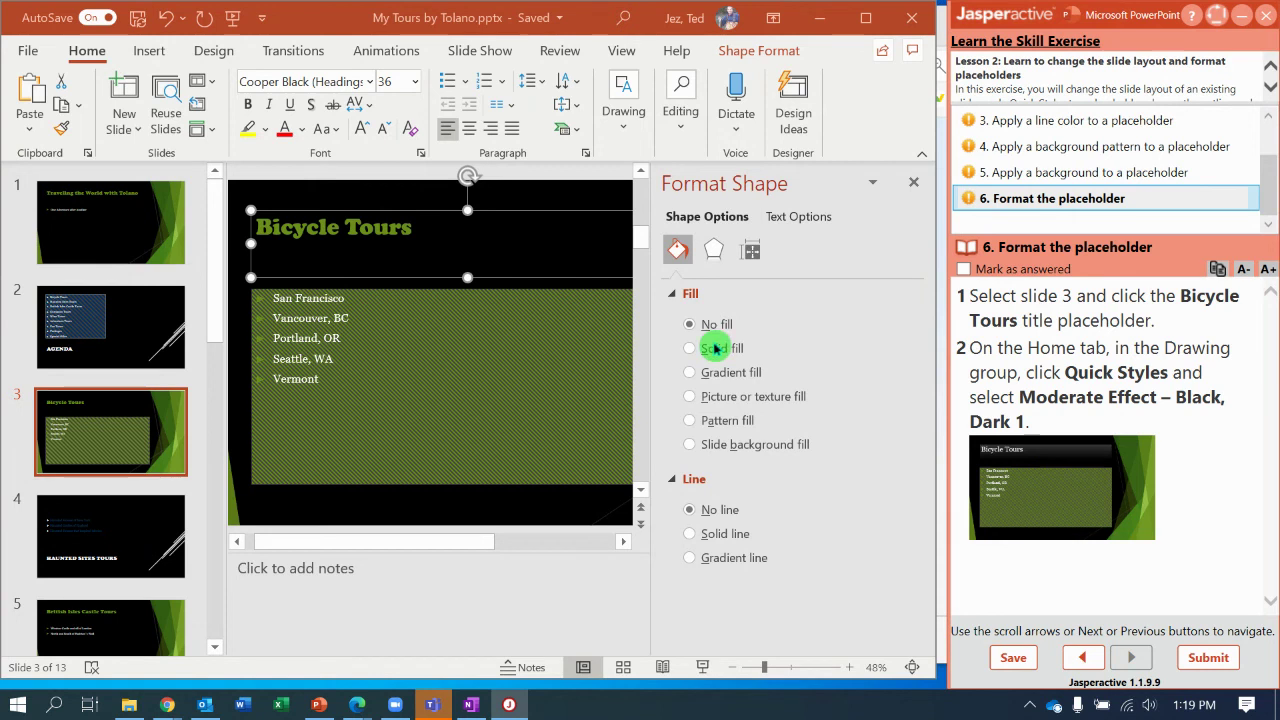
pyautogui.click(626, 133)
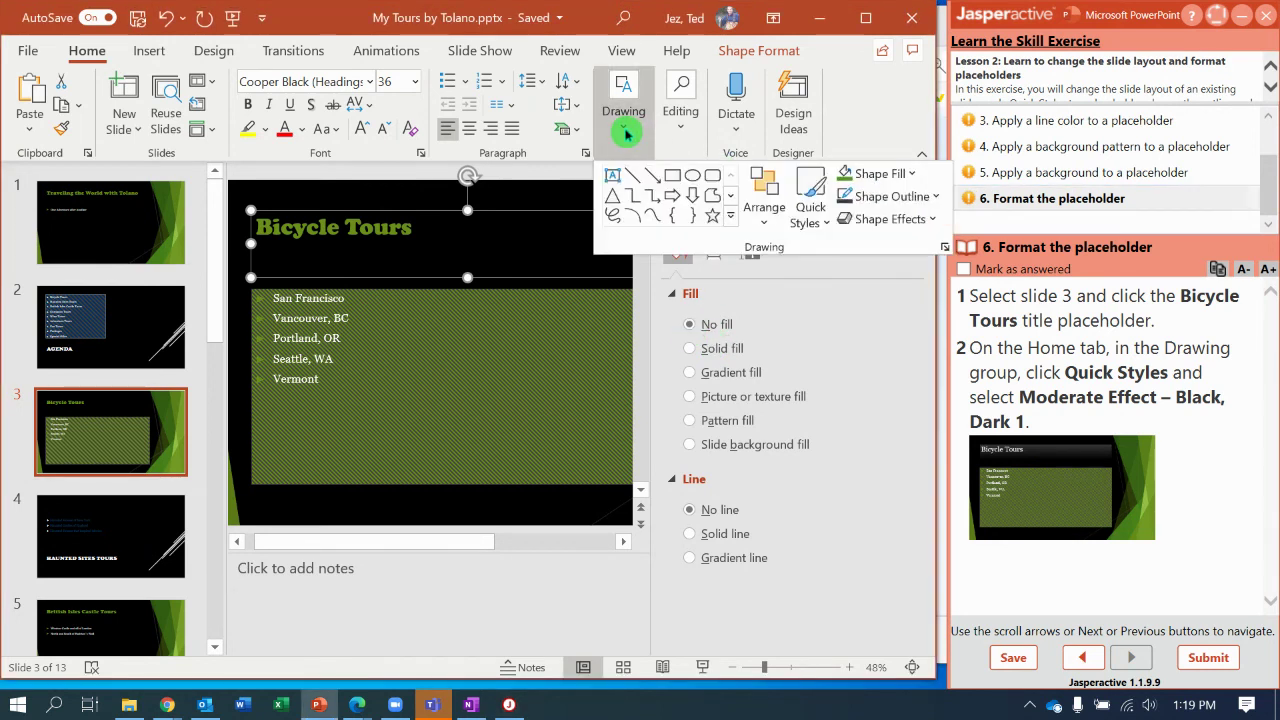
pyautogui.click(828, 222)
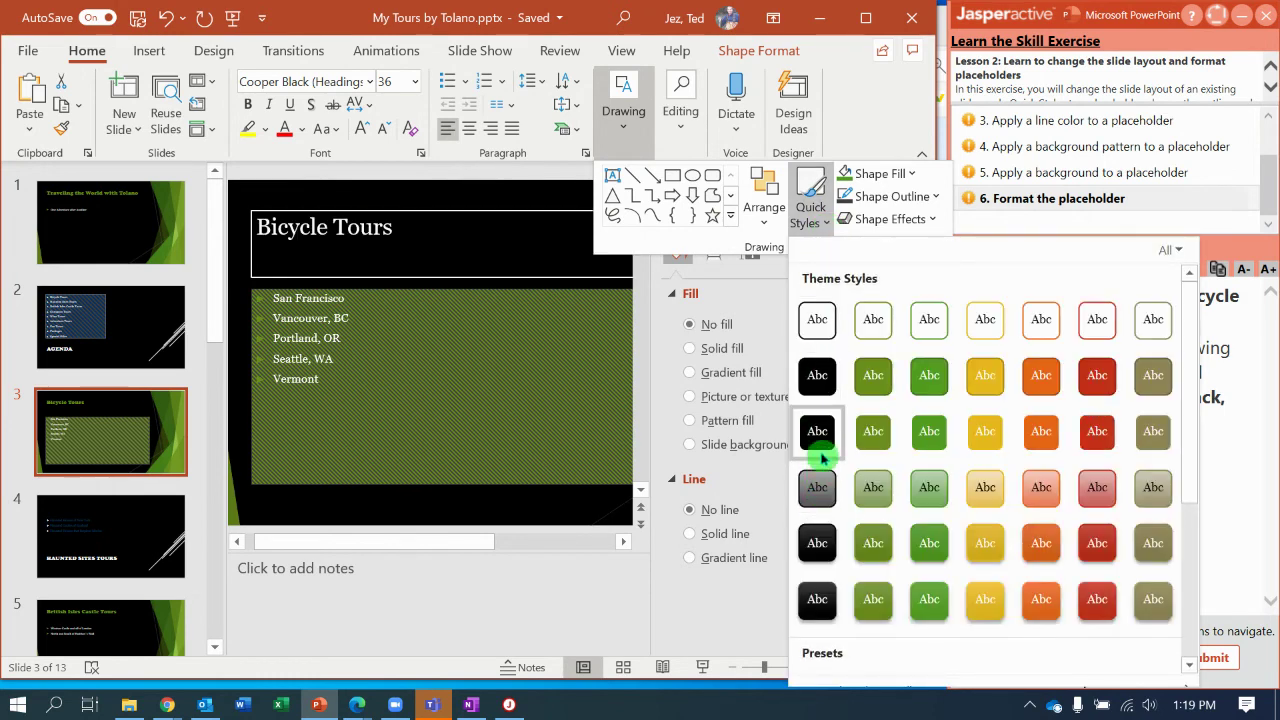
pyautogui.click(817, 537)
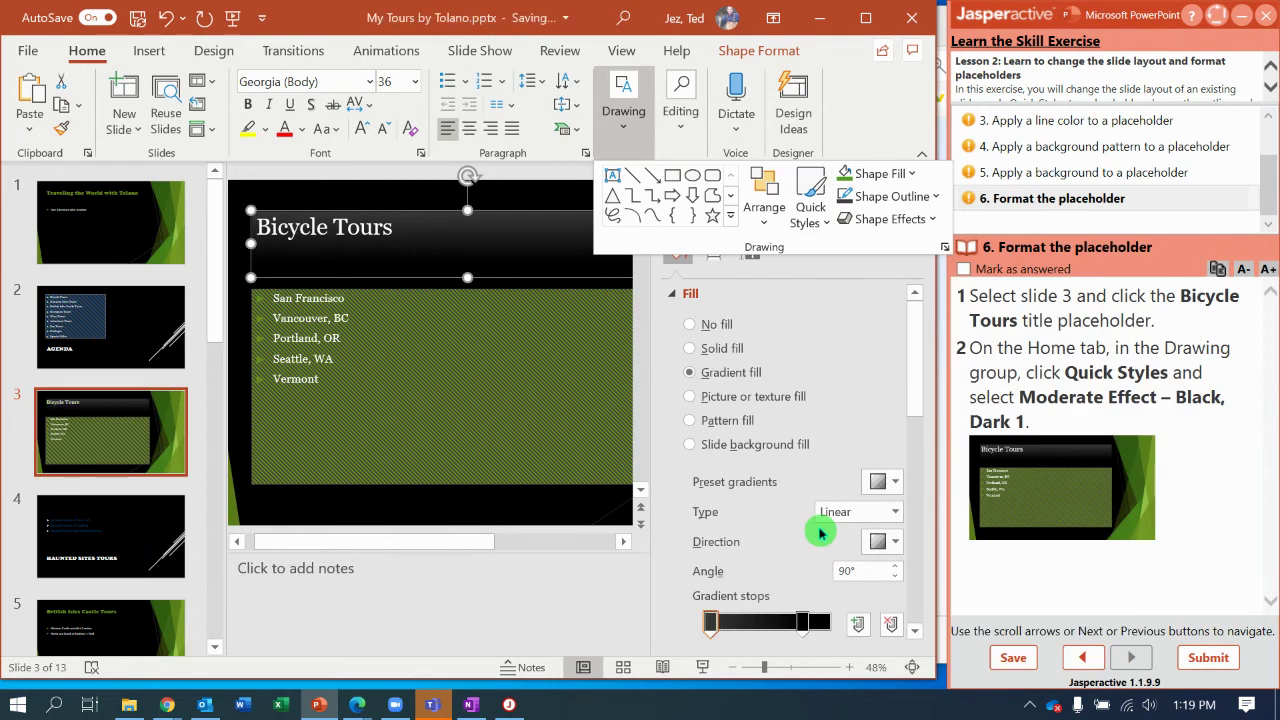
pyautogui.click(880, 288)
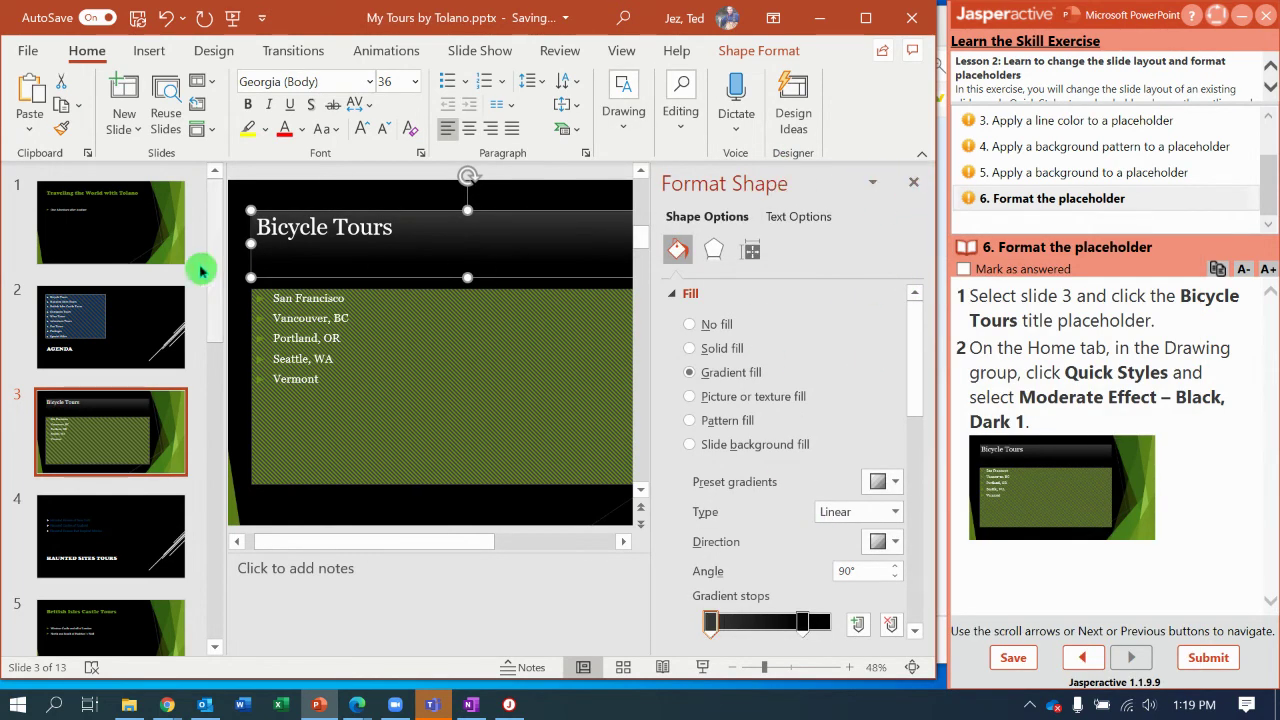
# - Set slide 2's AGENDA list placeholder to No fill and close the Format Shape pane
pyautogui.click(128, 318)
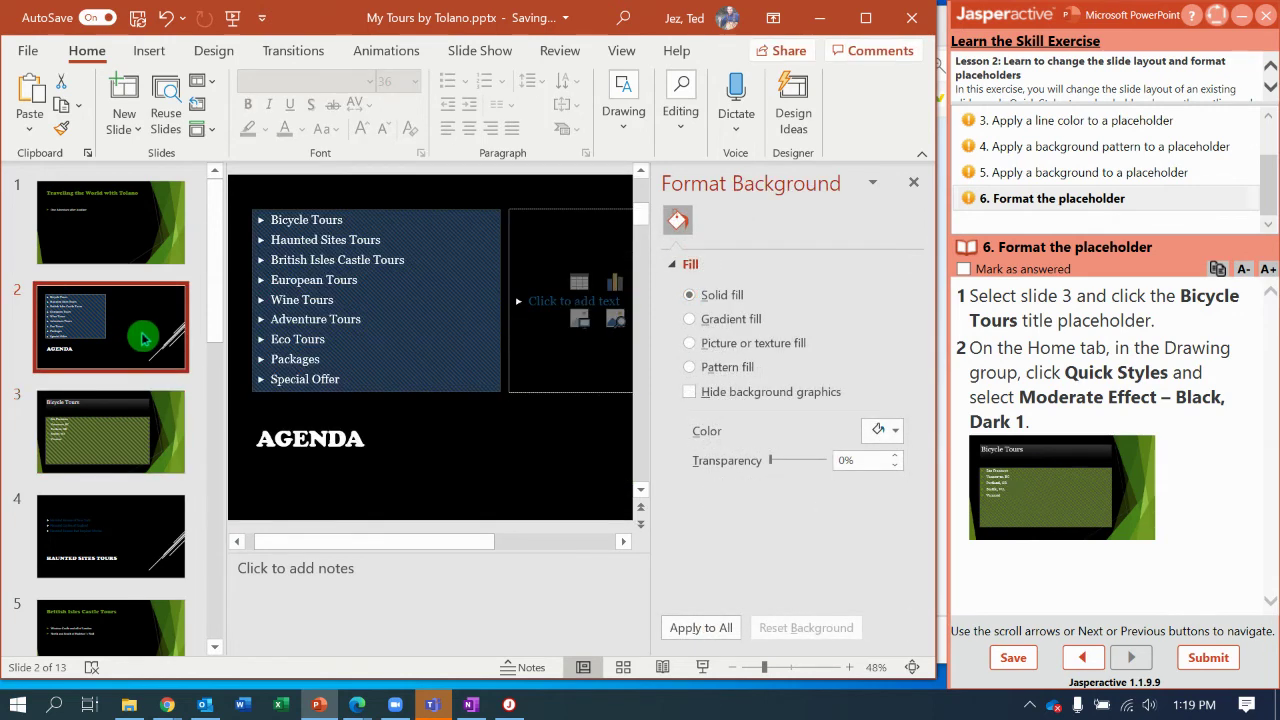
pyautogui.click(440, 221)
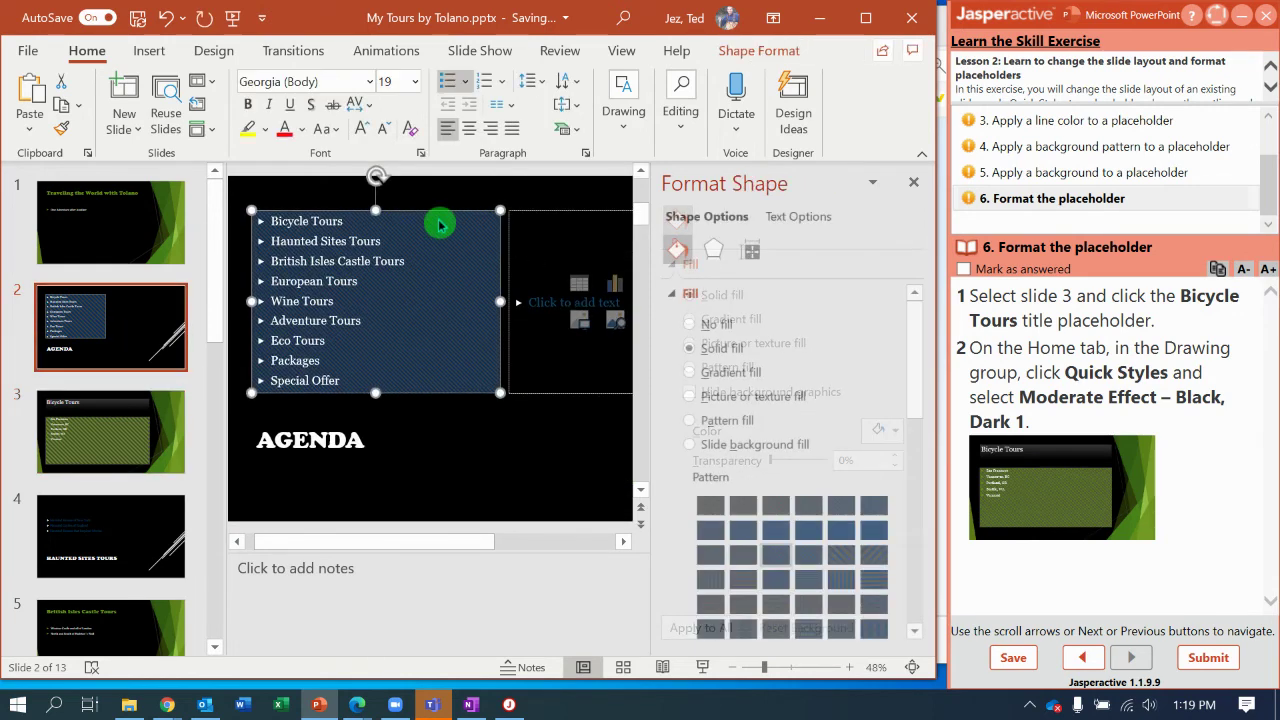
pyautogui.click(696, 325)
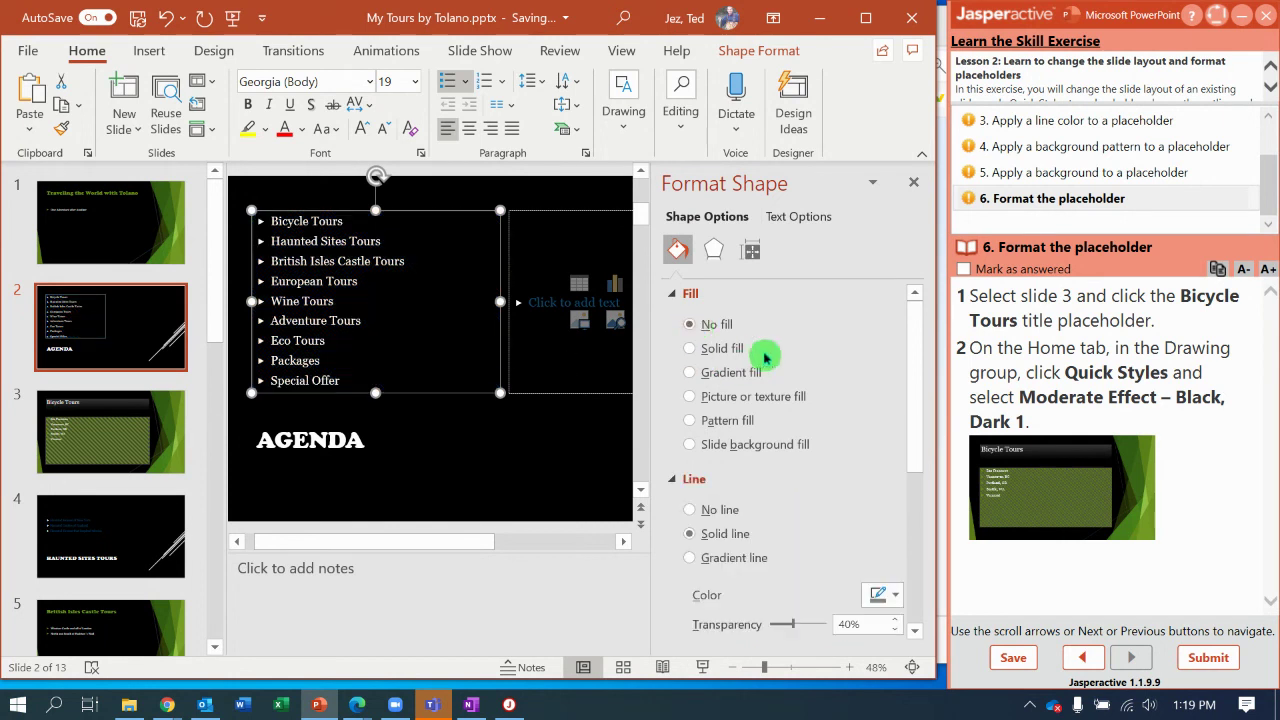
pyautogui.click(913, 187)
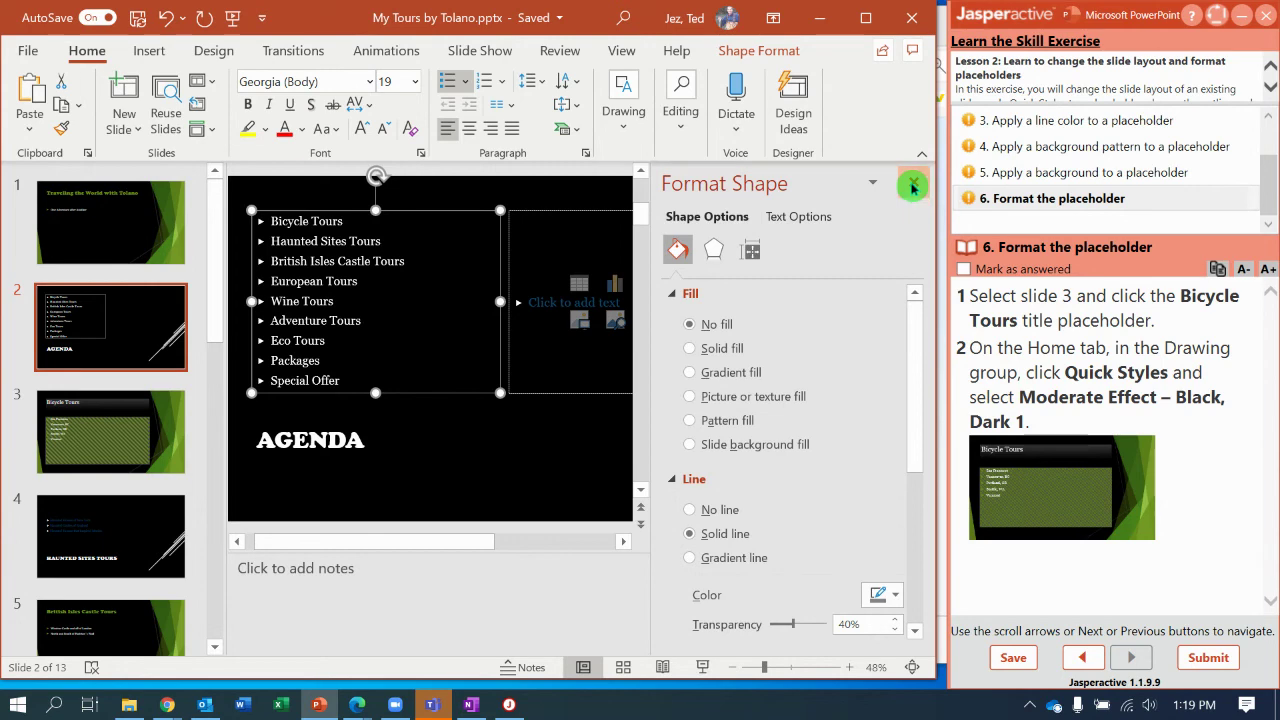
pyautogui.click(231, 393)
pyautogui.click(212, 392)
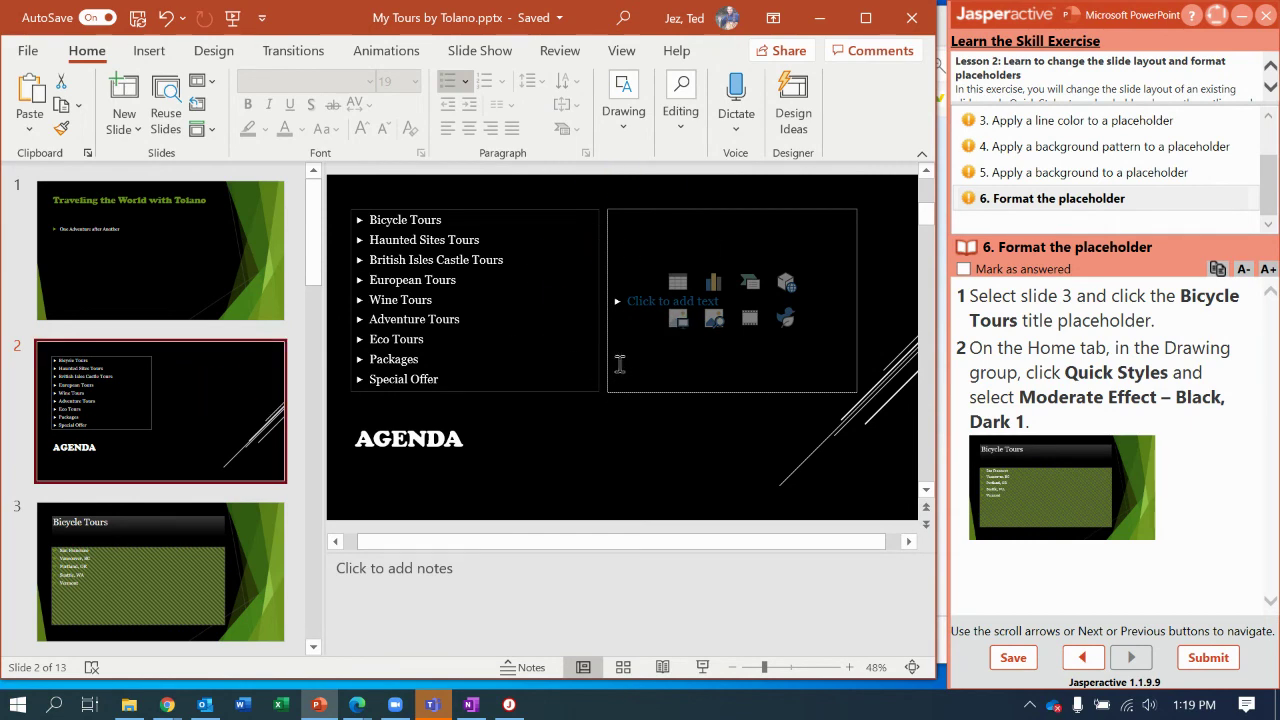
# - Return to slide 3 and check the striped city list and dark gradient title
pyautogui.click(186, 454)
pyautogui.click(232, 551)
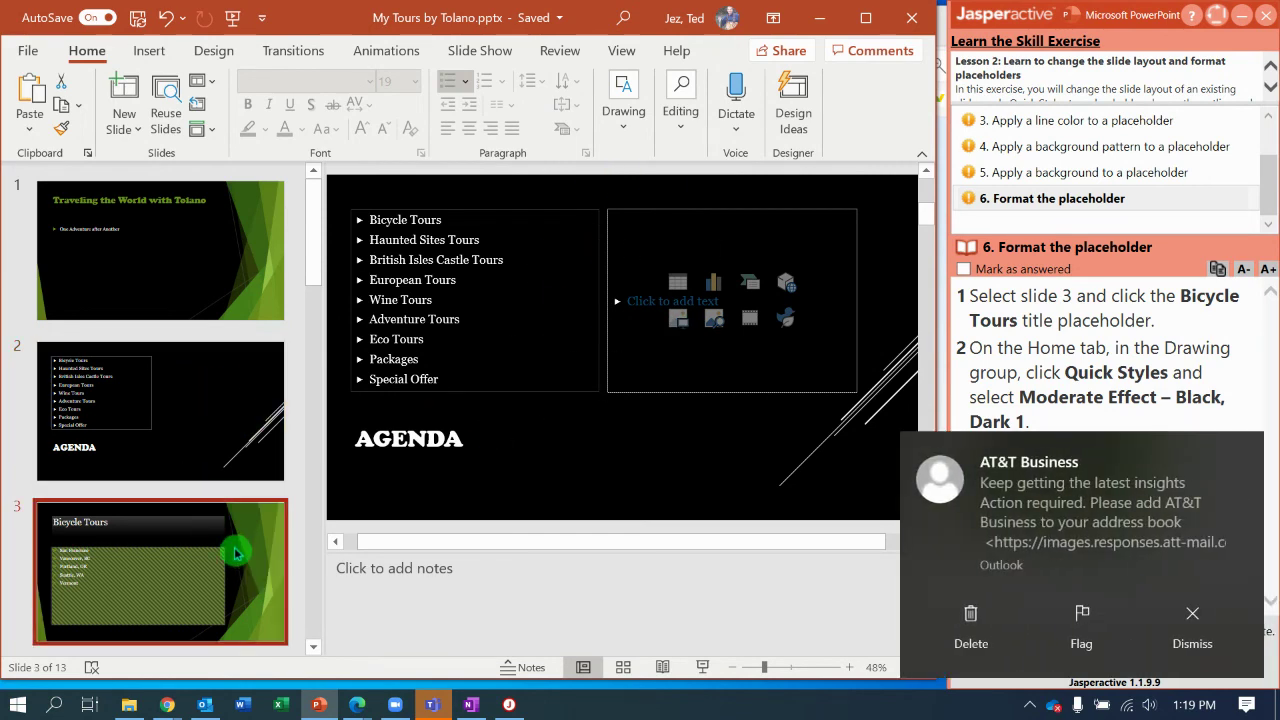
pyautogui.click(1190, 614)
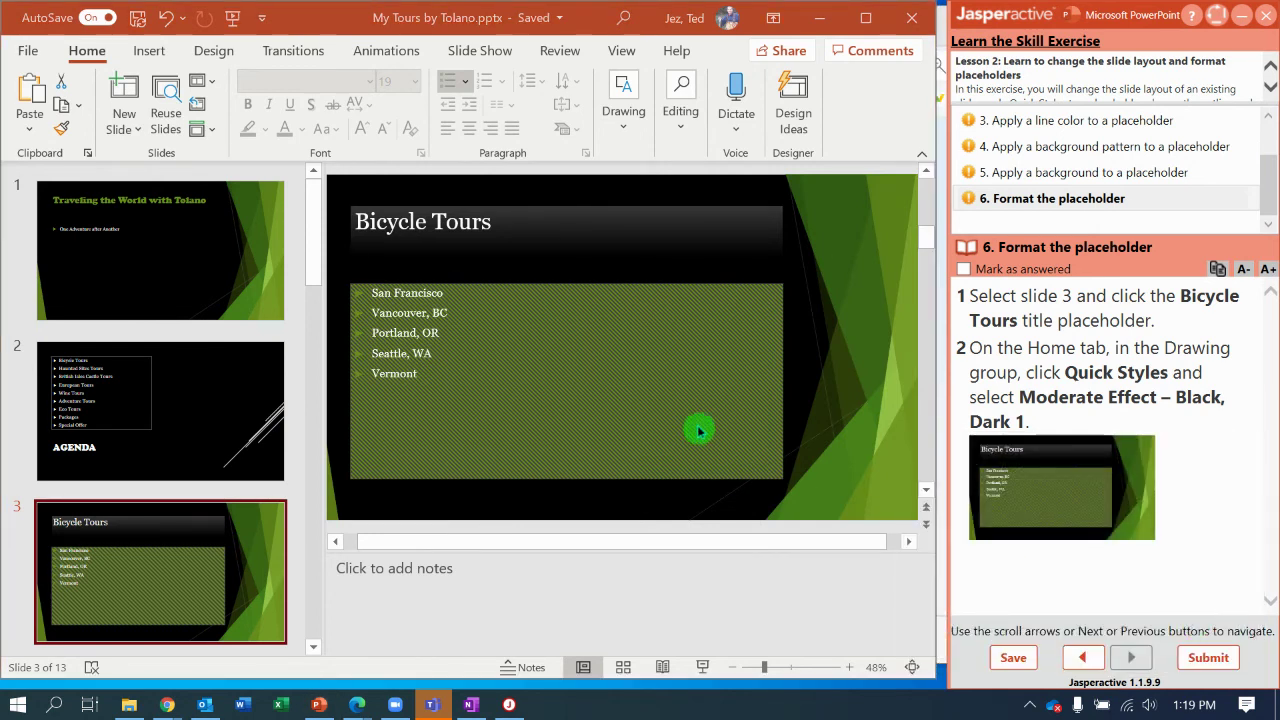
pyautogui.click(699, 431)
pyautogui.click(759, 319)
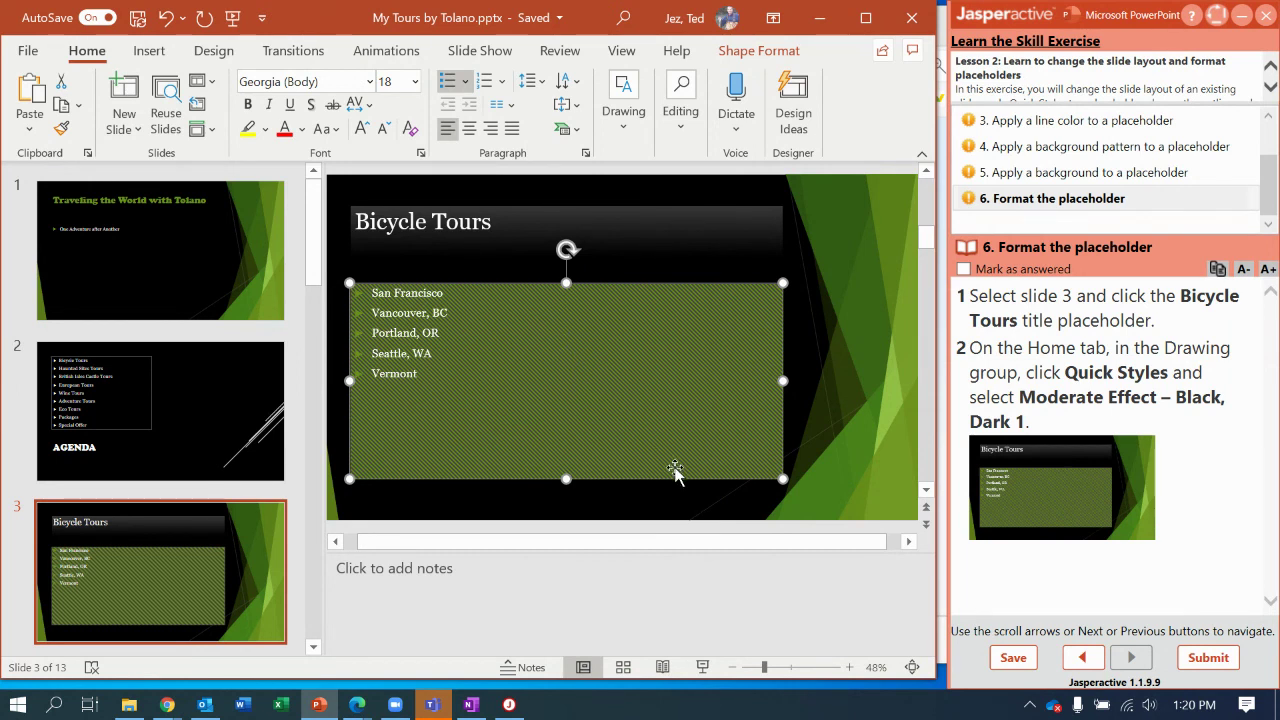
pyautogui.click(672, 243)
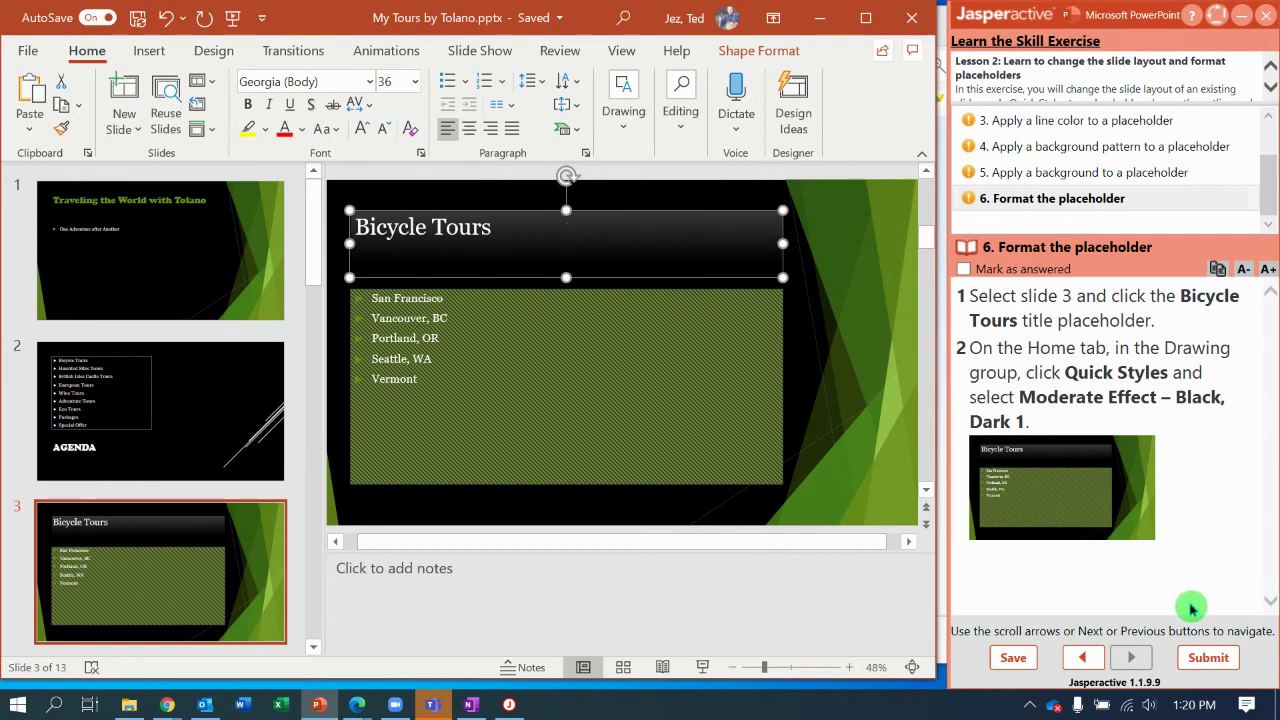
# - Submit the exercise results and return to the Jasperactive learning path
pyautogui.click(1208, 658)
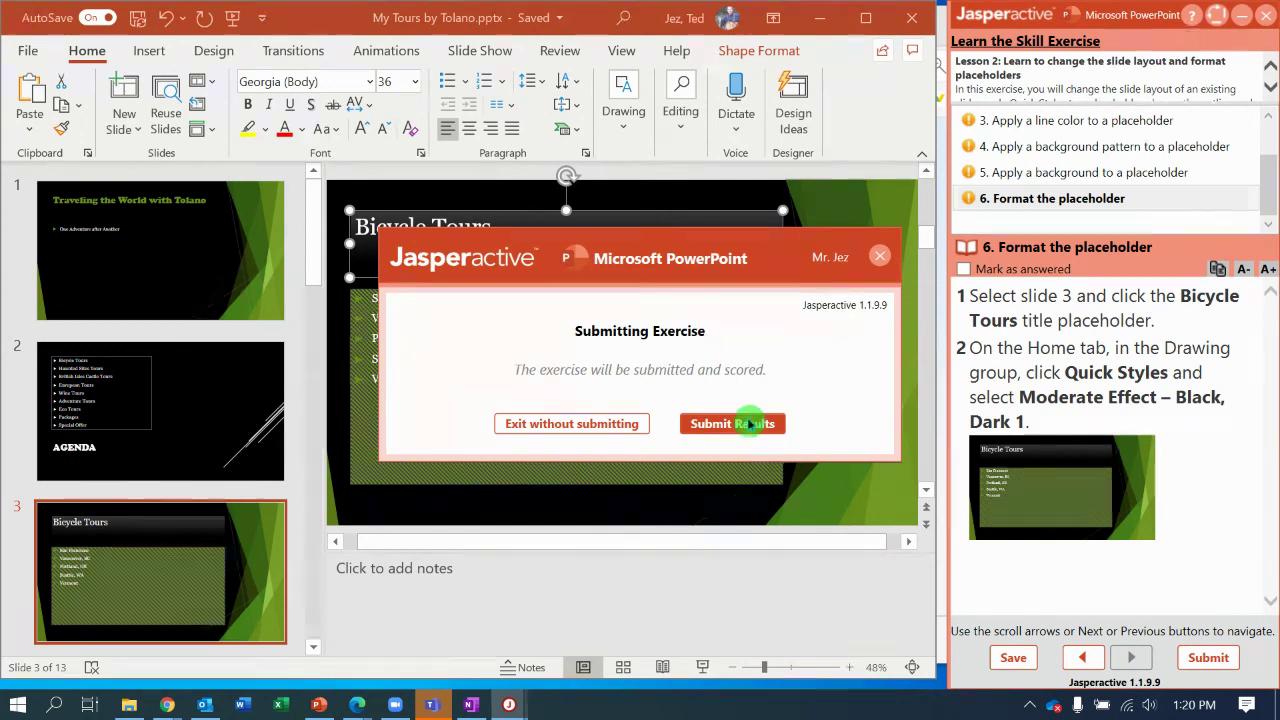
pyautogui.click(744, 424)
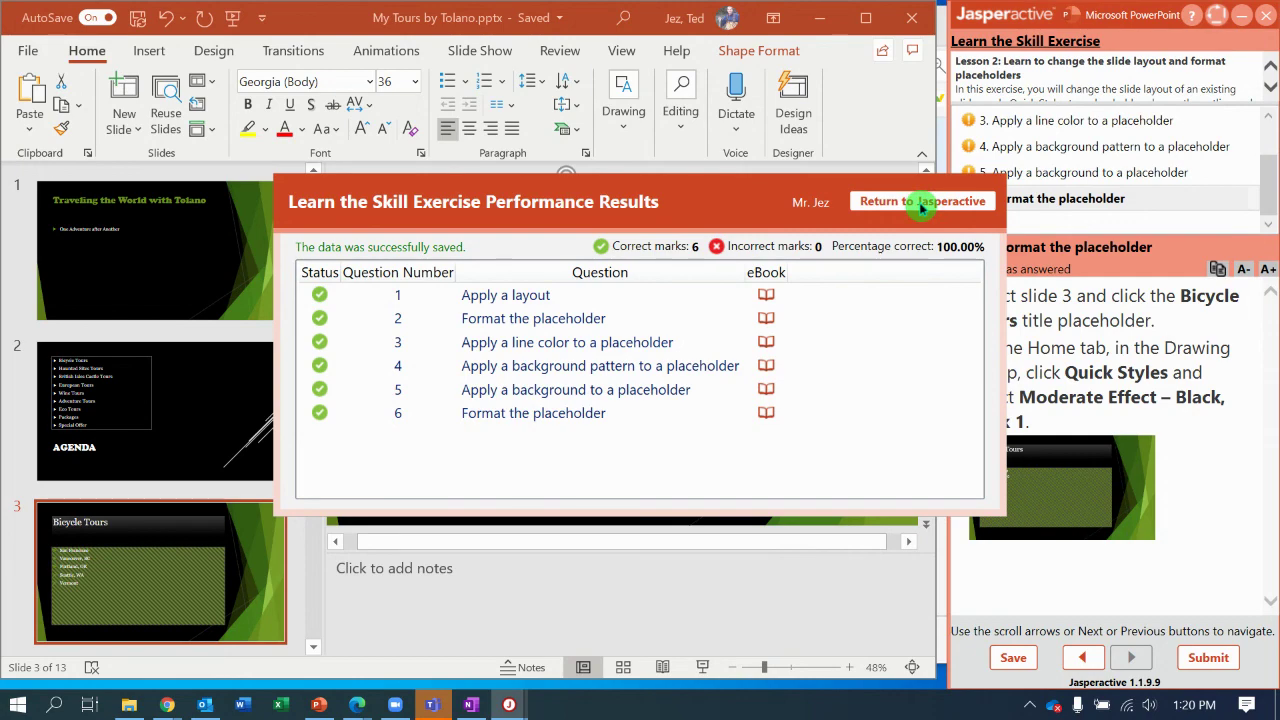
pyautogui.click(922, 202)
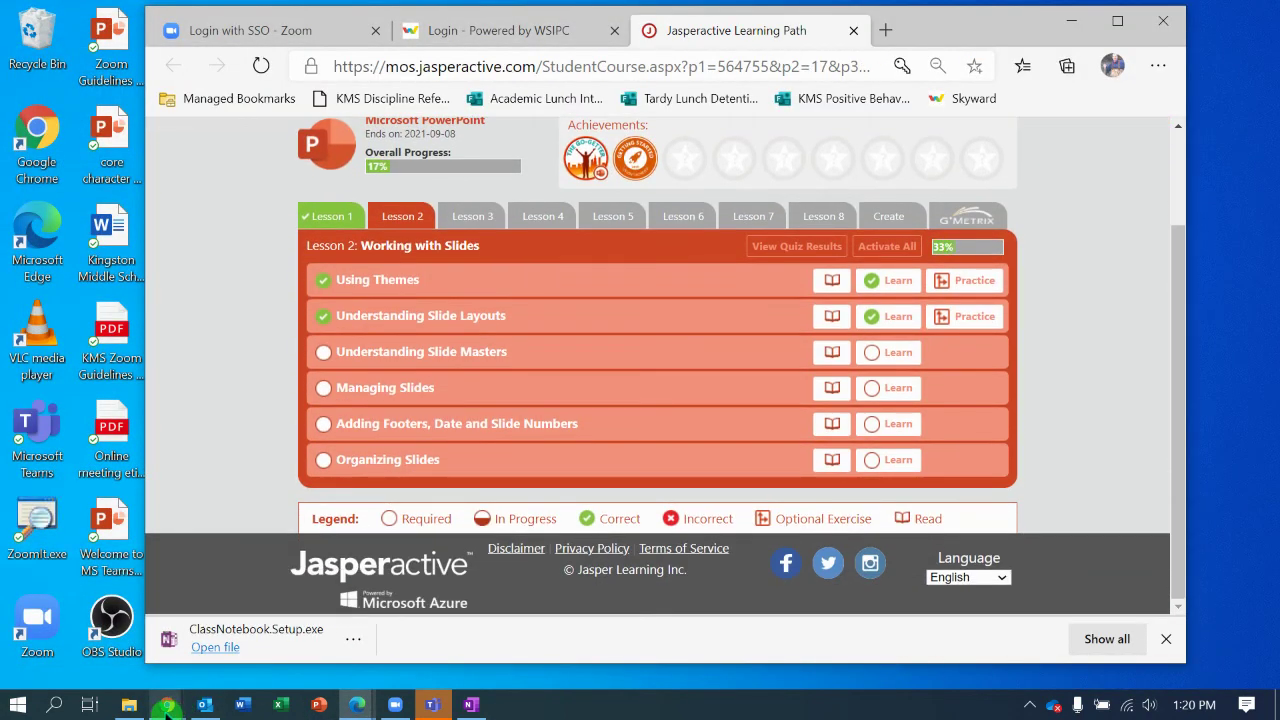
pyautogui.moveTo(185, 704)
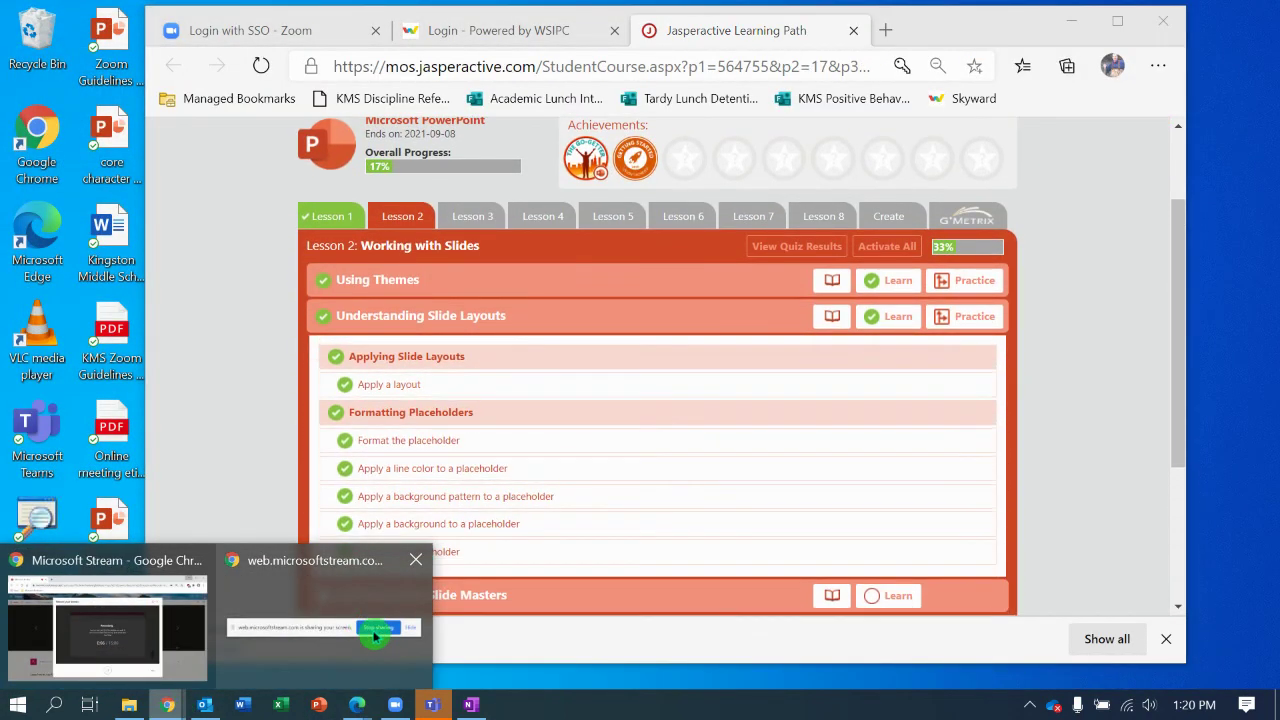